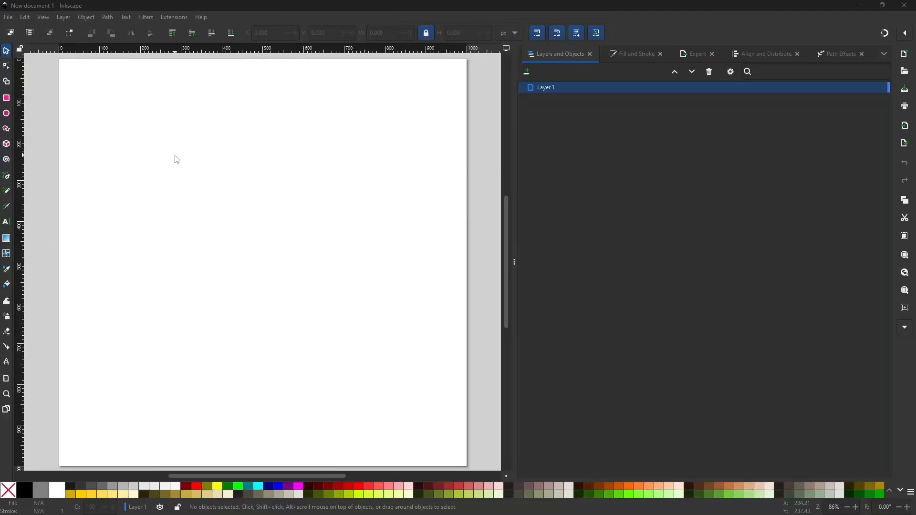
Add the text "TEST TEXT" to the page and move it to the horizontal middle, slightly above the page's centre.
left_click(6, 222)
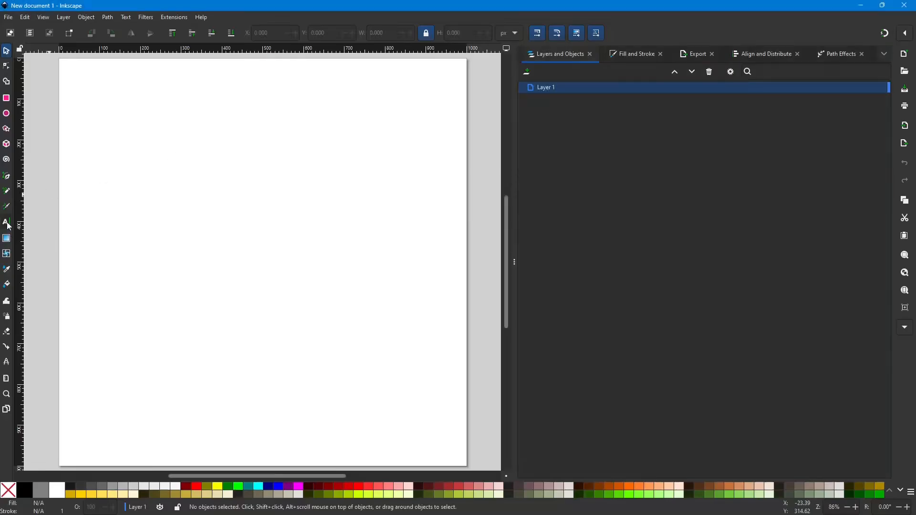
left_click(140, 203)
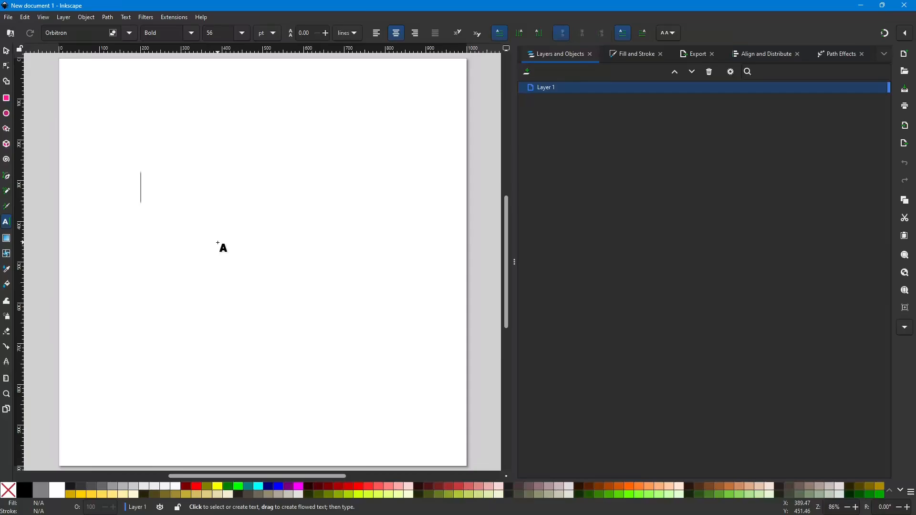
type("TEST")
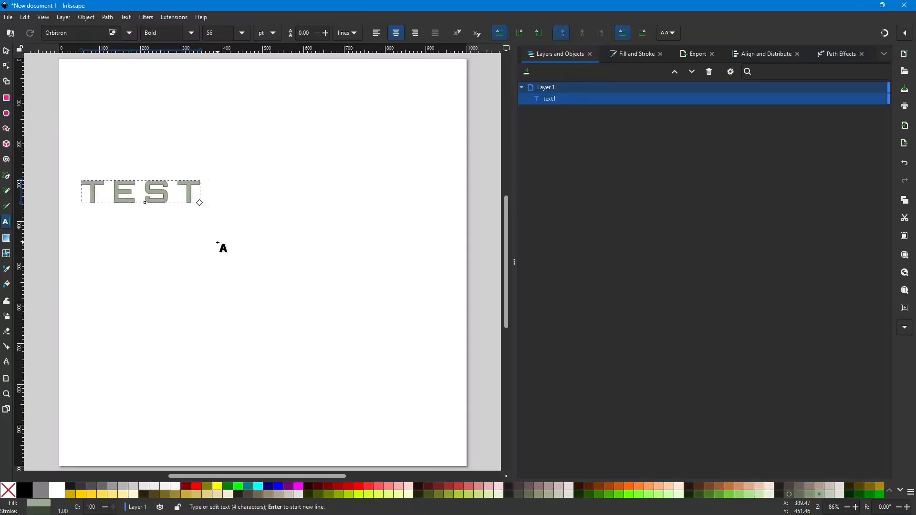
type(" TEXT")
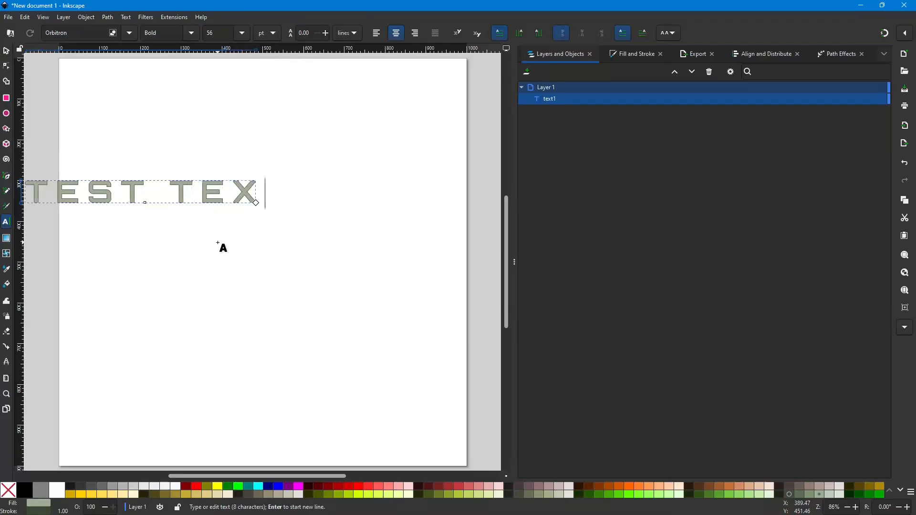
left_click(7, 51)
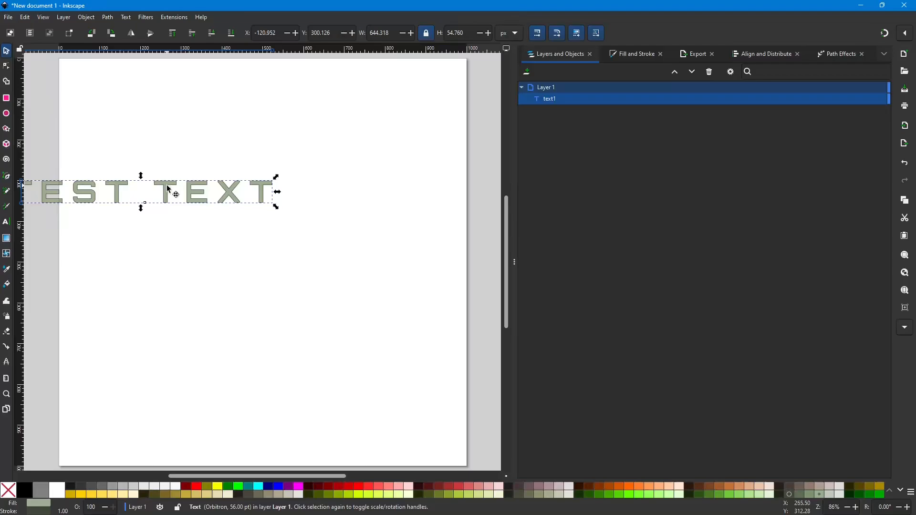
left_click_drag(171, 194, 300, 213)
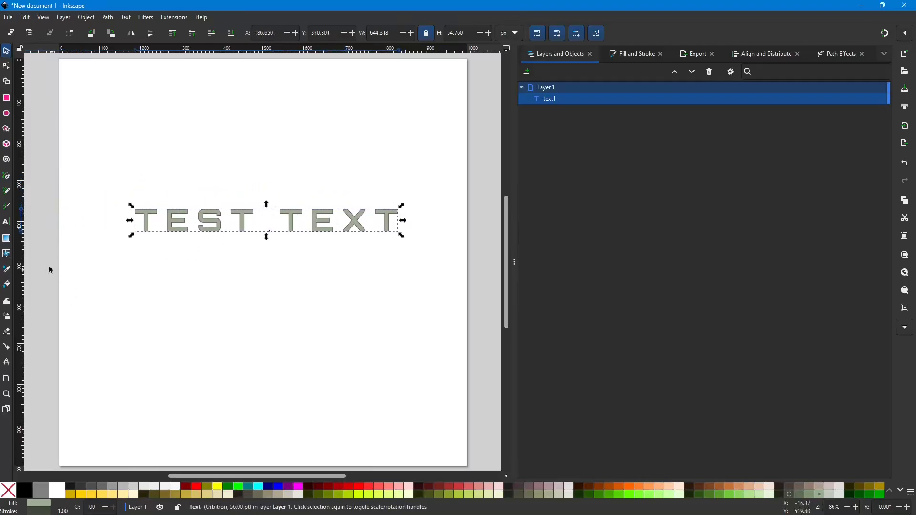
Change the font of the "TEST TEXT" object to Oswald.
left_click(8, 224)
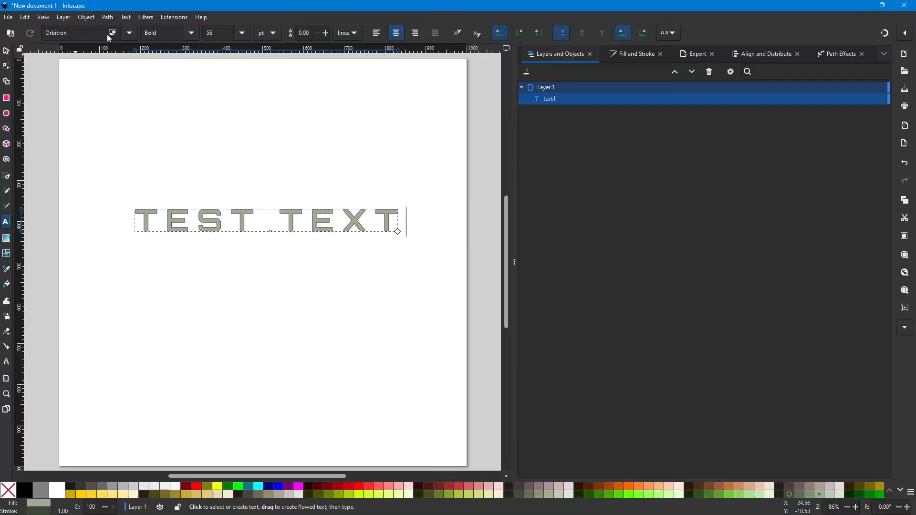
left_click(131, 38)
left_click(113, 108)
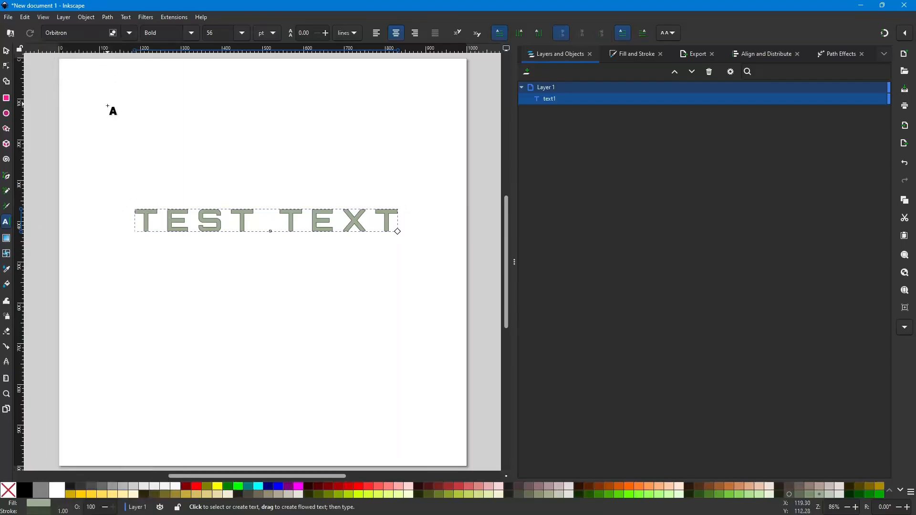
left_click(80, 38)
left_click(128, 33)
scroll(99, 143, "down", 10)
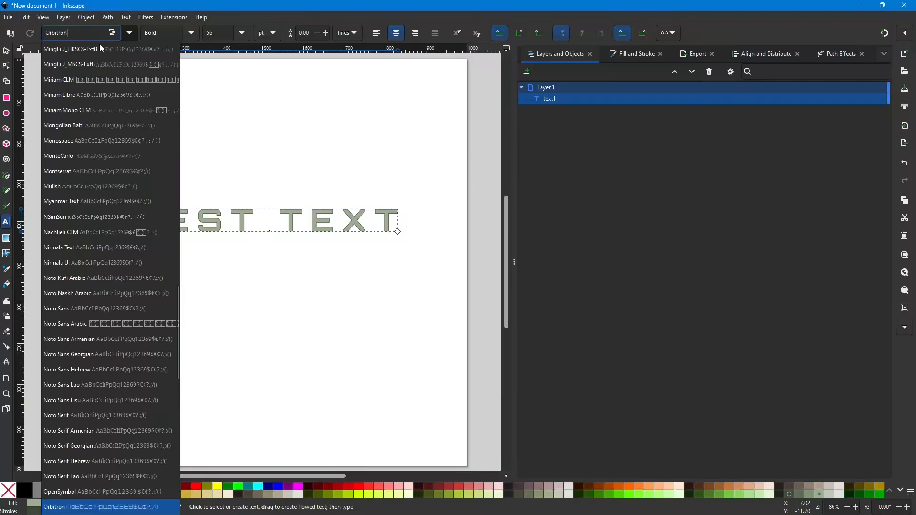
scroll(72, 110, "down", 8)
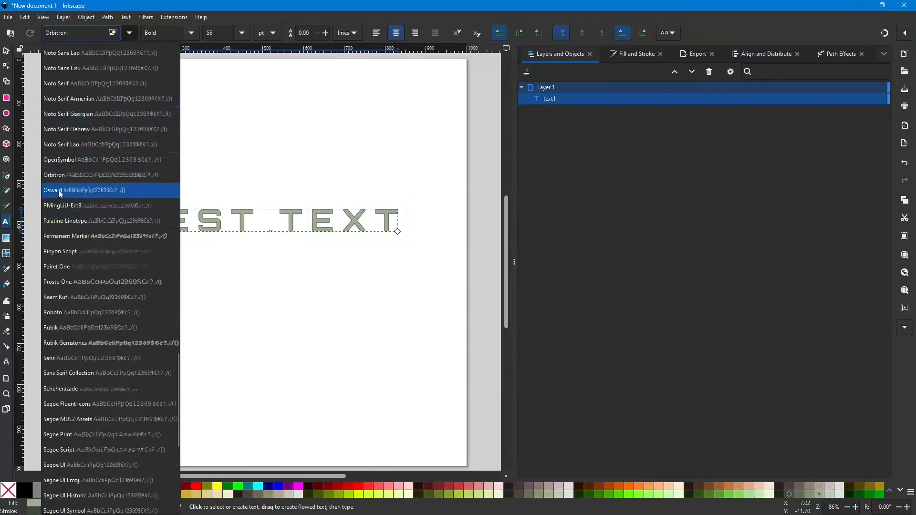
left_click(60, 191)
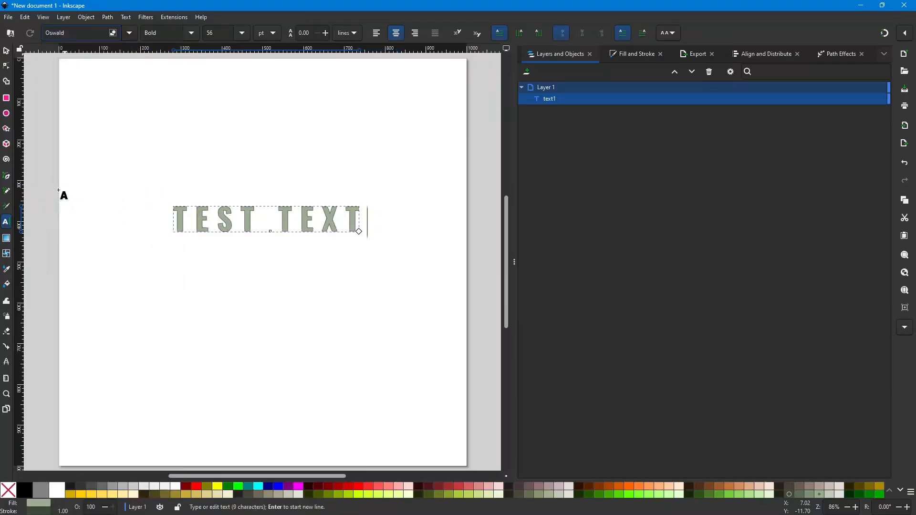
left_click(363, 222)
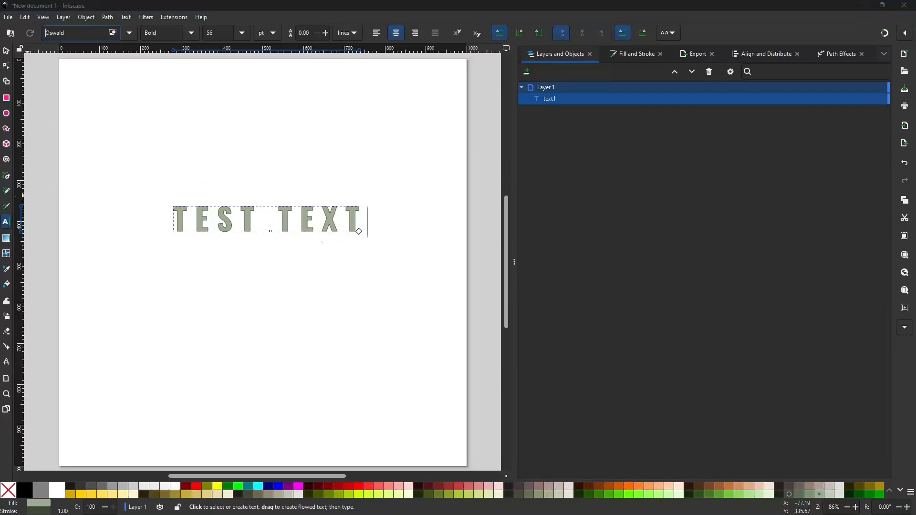
Permanently delete the Oswald font family from the Windows Fonts folder and close the folder.
left_click_drag(0, 91, 296, 82)
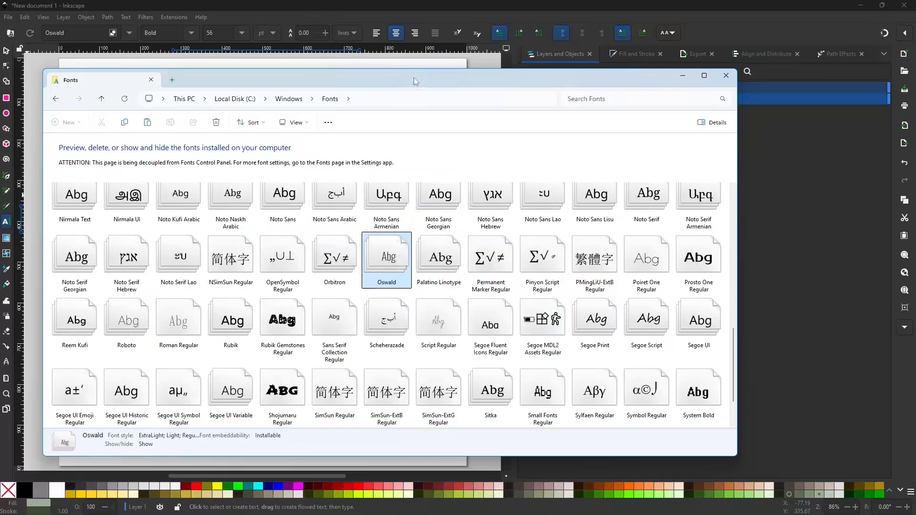
mouse_move(417, 78)
left_mouse_down()
mouse_move(0, 82)
mouse_move(417, 80)
left_mouse_up()
right_click(397, 257)
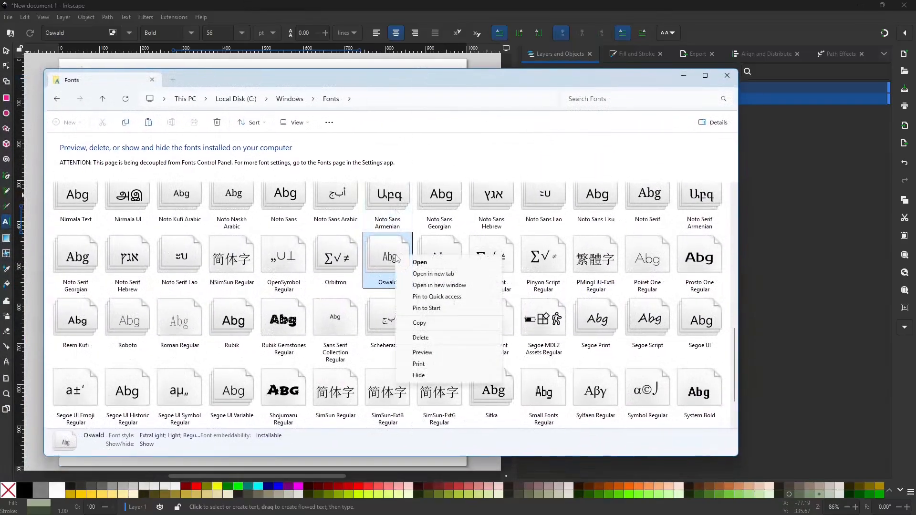
left_click(424, 339)
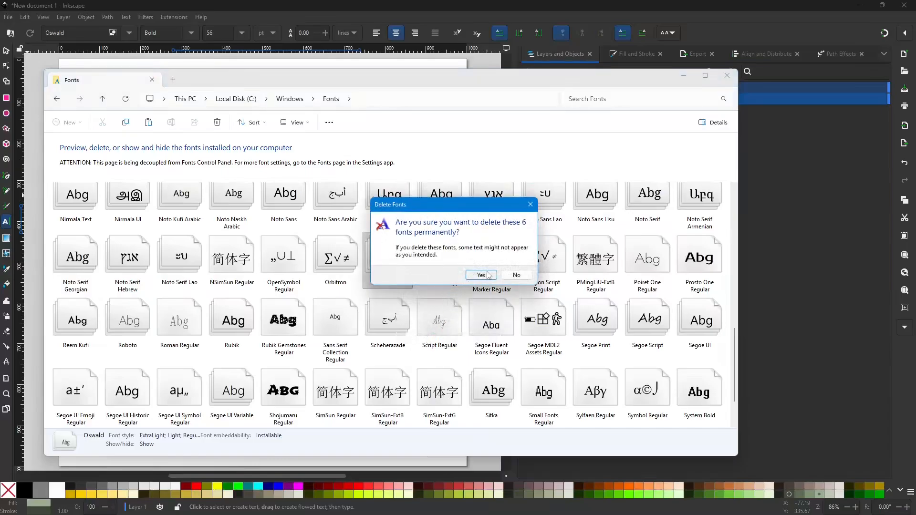
left_click(482, 275)
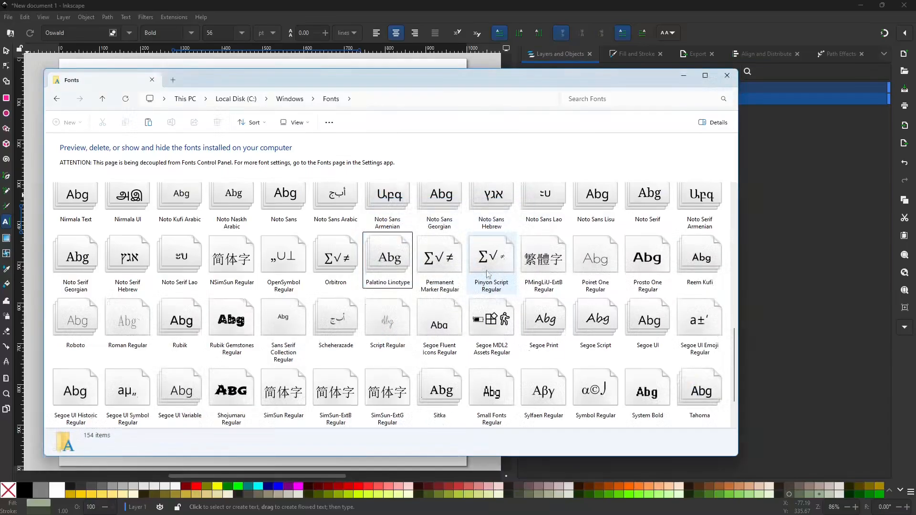
scroll(689, 265, "down", 1)
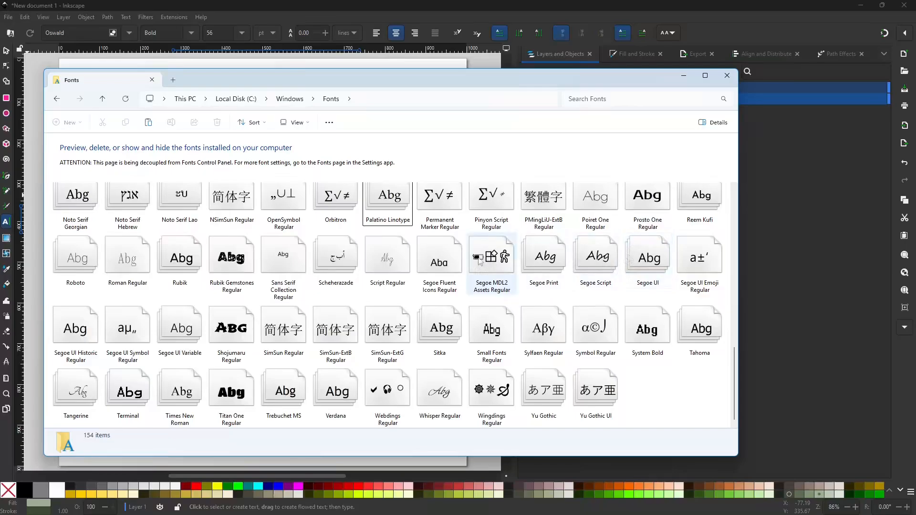
key("alt+F4")
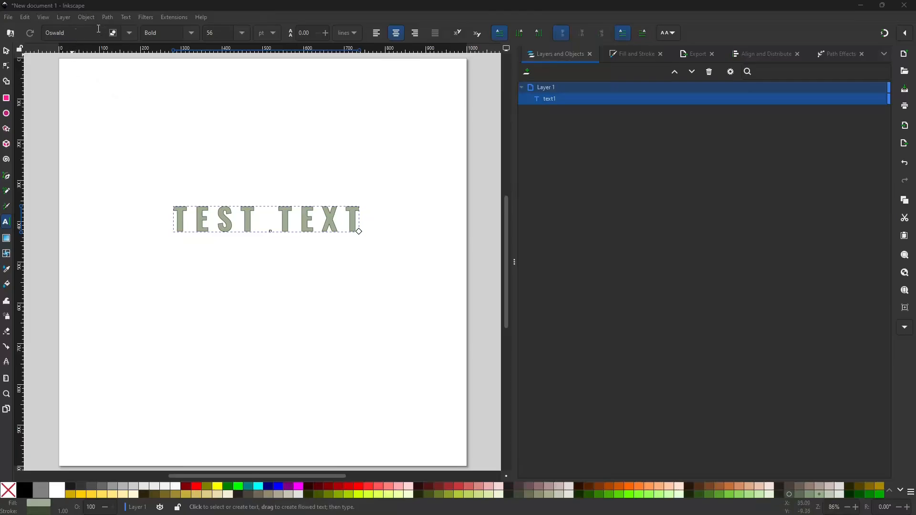
Switch the text's font to Orbitron and back to Oswald to test the deleted font in the running session.
left_click(128, 33)
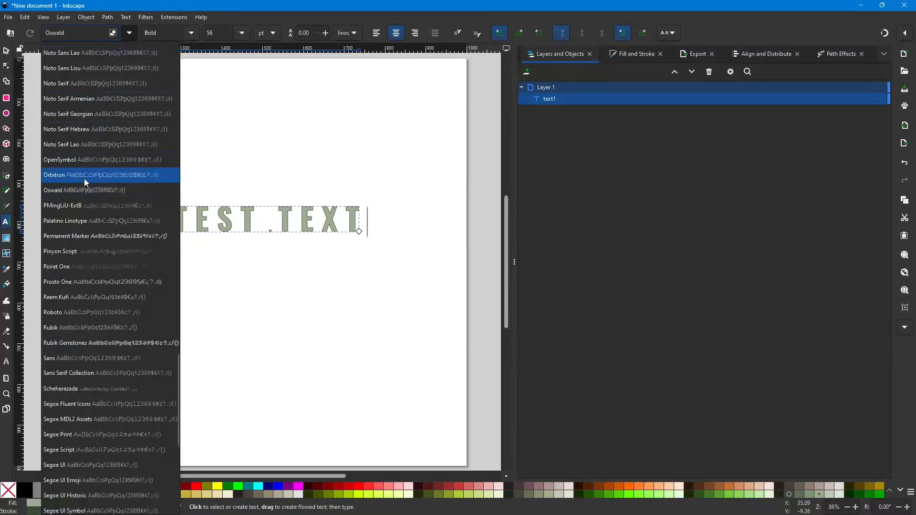
left_click(84, 178)
left_click(128, 34)
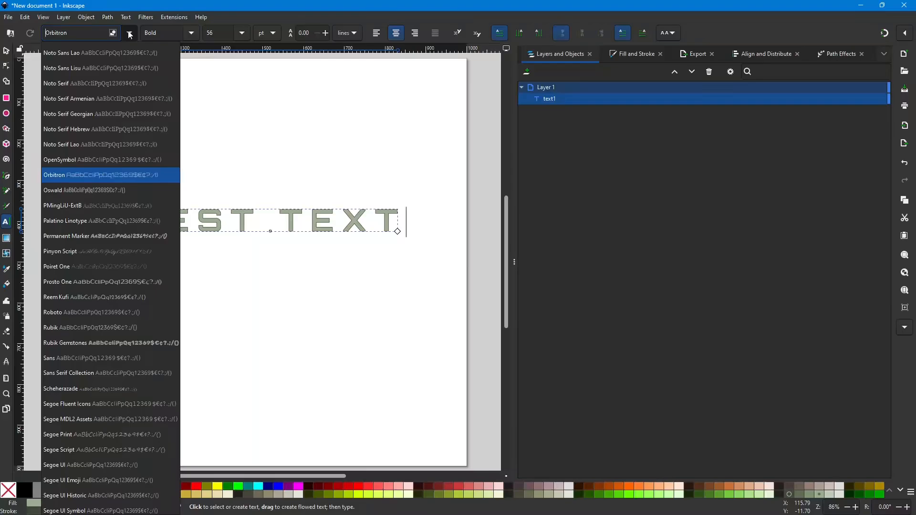
left_click(93, 190)
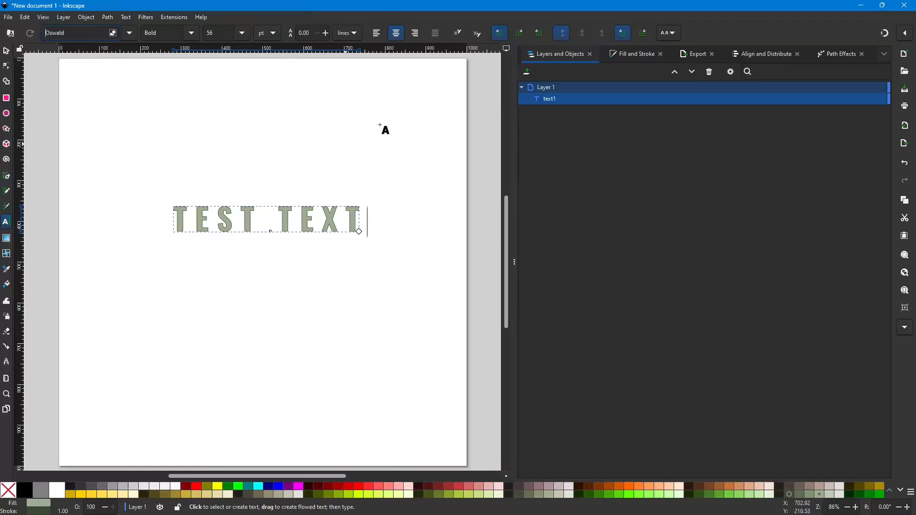
Close Inkscape without saving the document and restart it with a new blank document.
left_click(905, 6)
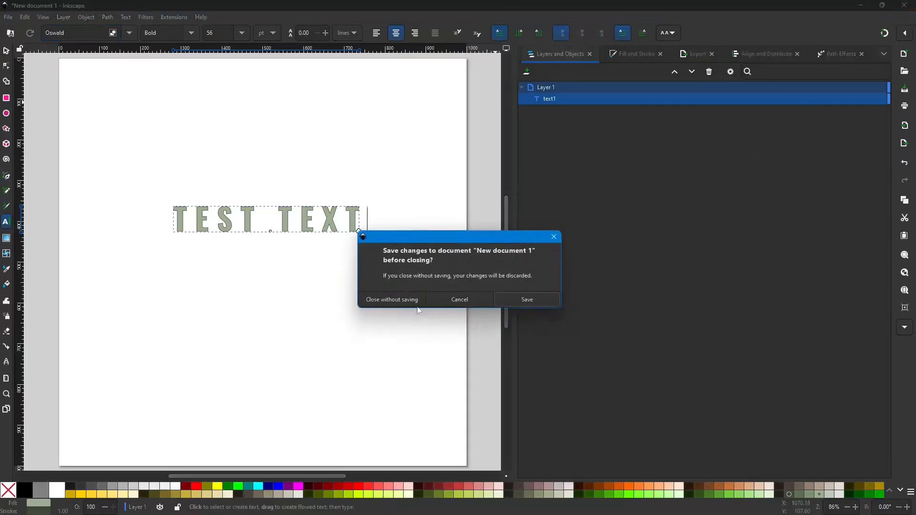
left_click(395, 300)
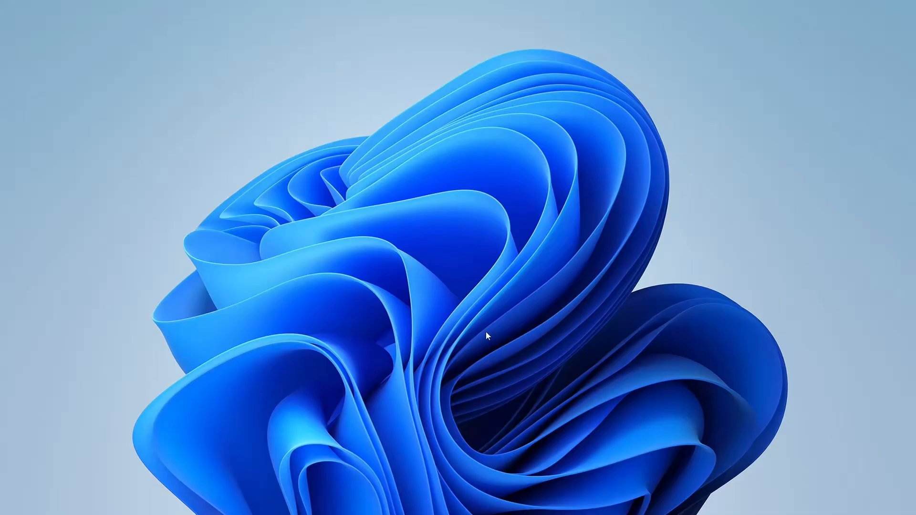
left_click_drag(0, 40, 607, 2)
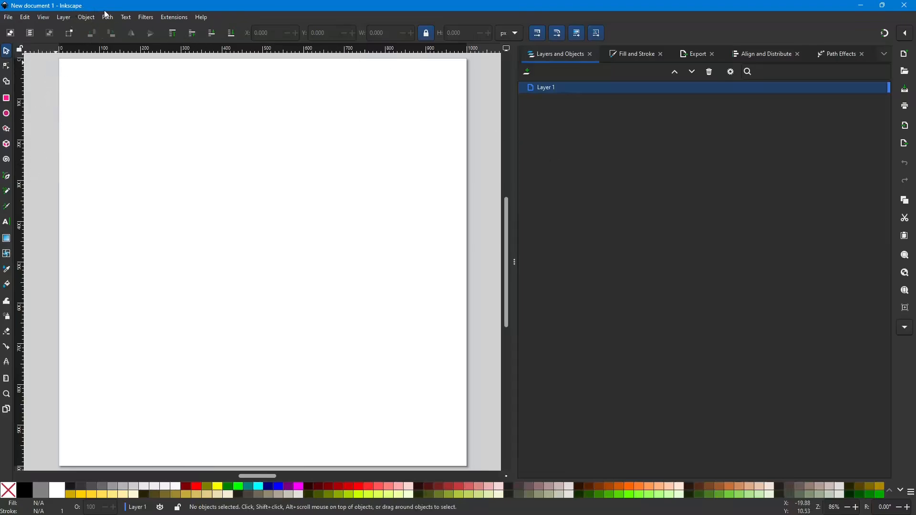
Add the text "TEST TEXT" to the new page in the preset Oswald font.
left_click(7, 223)
left_click(197, 225)
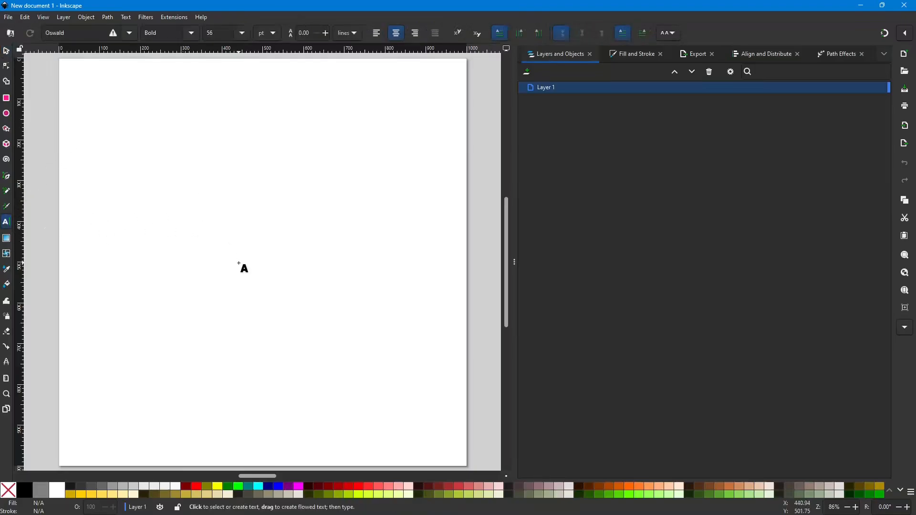
type("TEST TEXT")
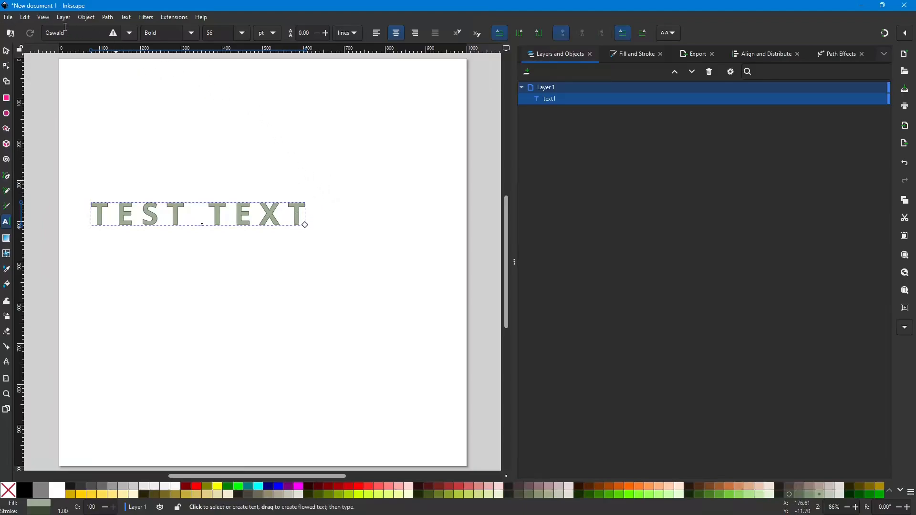
Reapply Oswald to the new text, and change its font to Amiri.
left_click(130, 33)
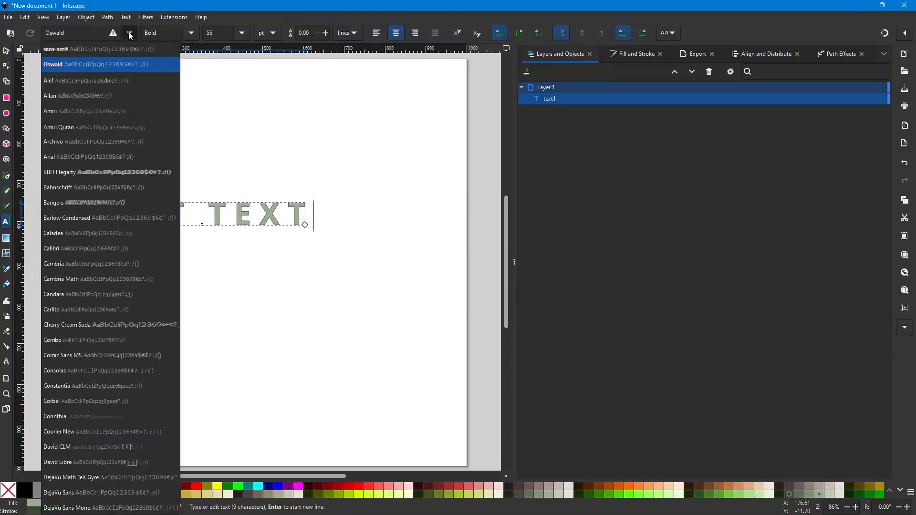
left_click(56, 63)
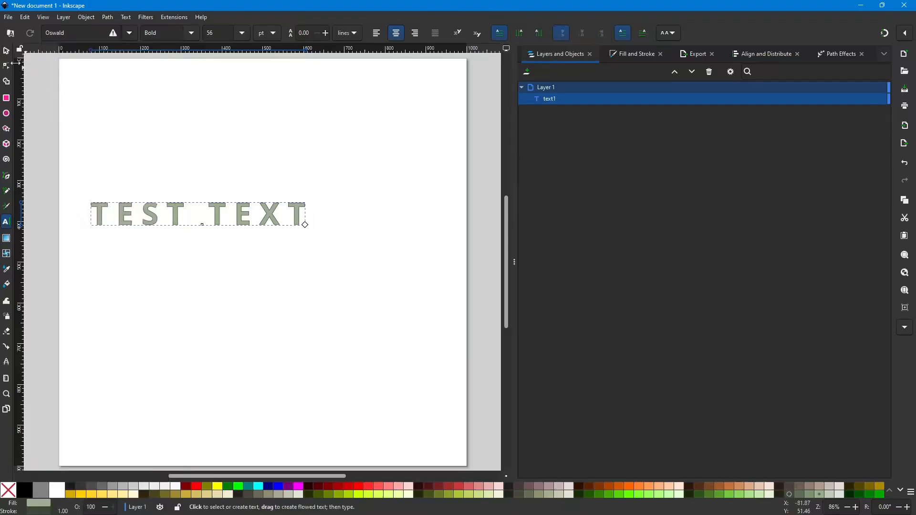
left_click(128, 35)
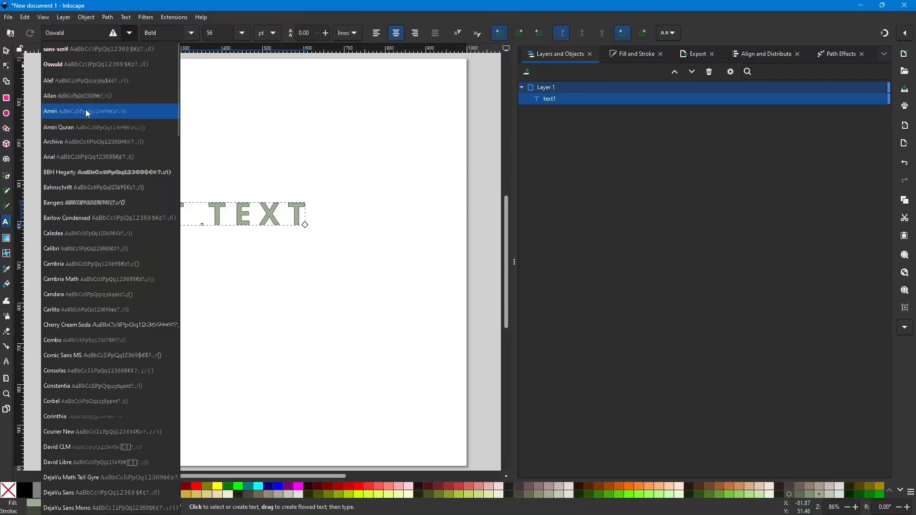
left_click(85, 110)
Check the alphabetical font list around Orbitron and Palatino Linotype for an Oswald entry, and close the list.
left_click(129, 32)
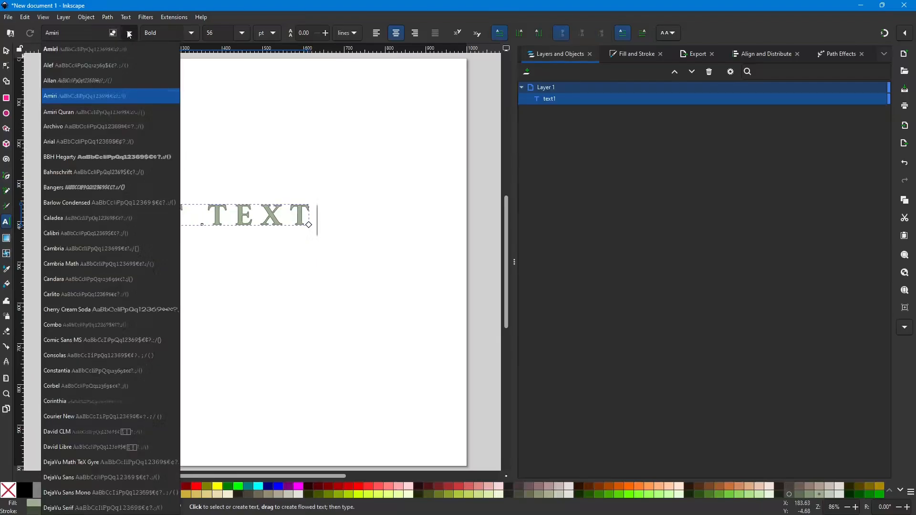
scroll(111, 162, "down", 5)
scroll(111, 164, "down", 15)
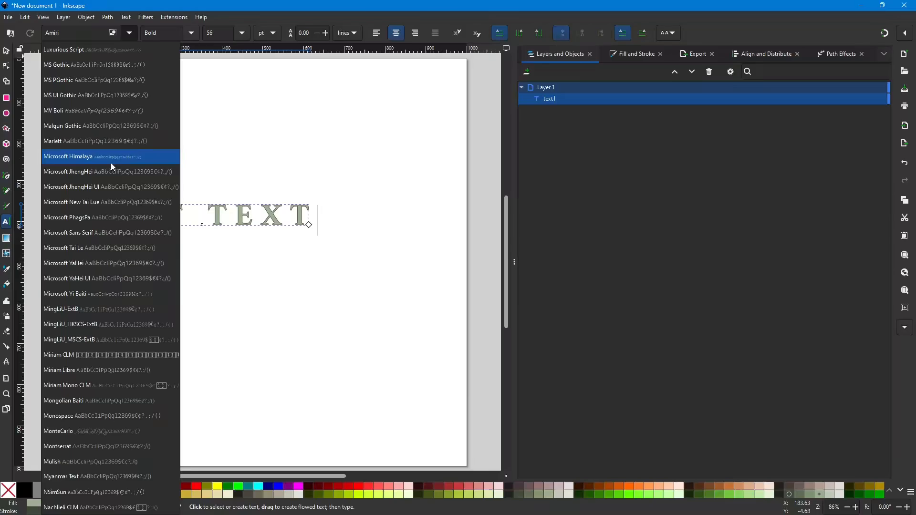
scroll(111, 162, "down", 4)
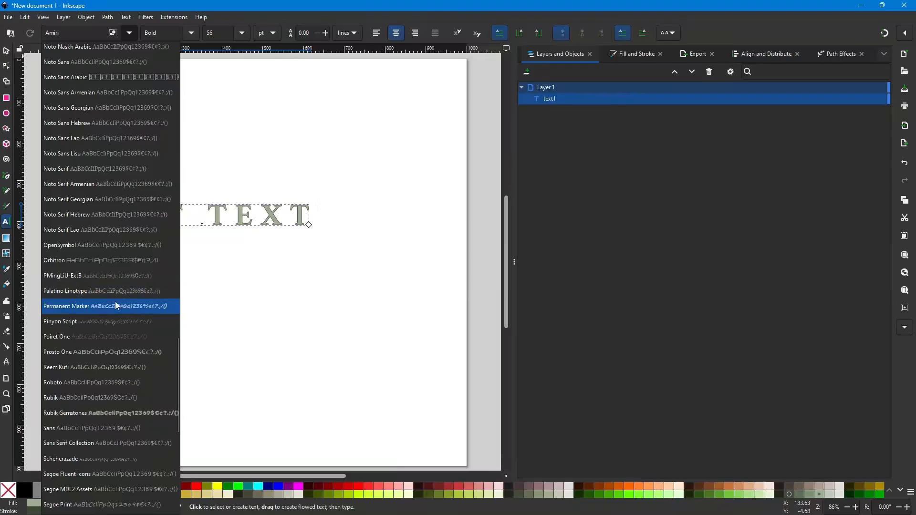
left_click(303, 266)
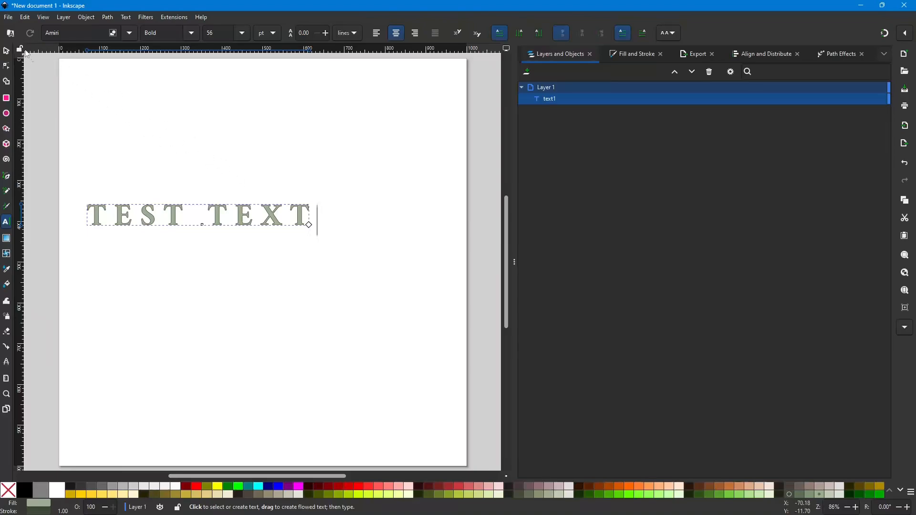
Delete the "TEST TEXT" object from the page.
left_click(6, 50)
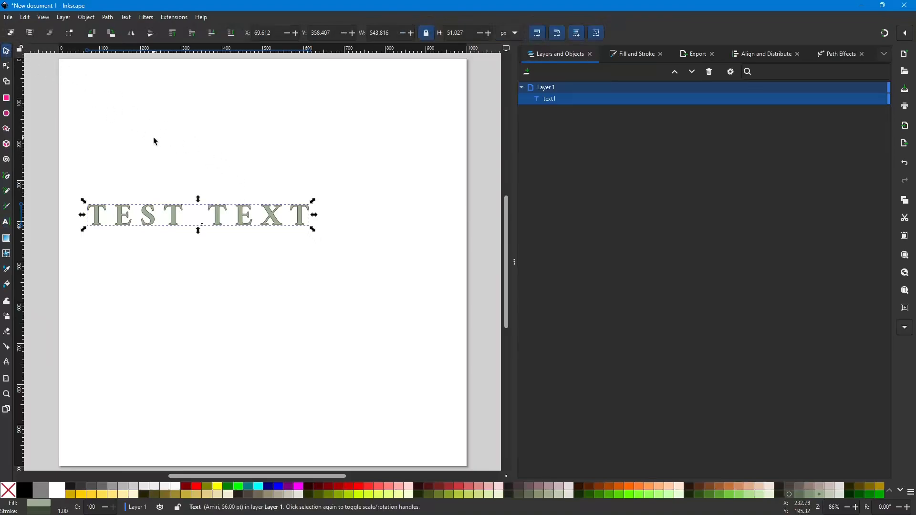
key("Delete")
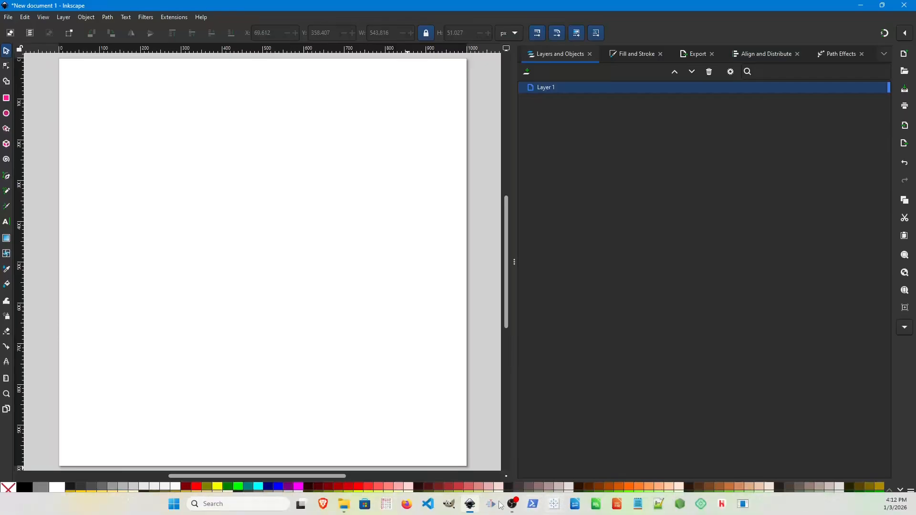
Switch to GIMP and create a new 1920 × 1080 px image.
left_click(451, 505)
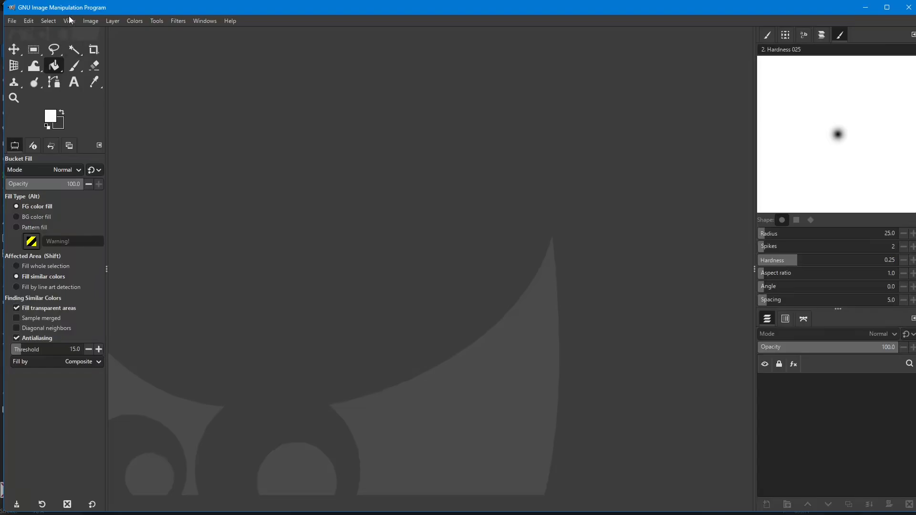
left_click(10, 21)
left_click(22, 33)
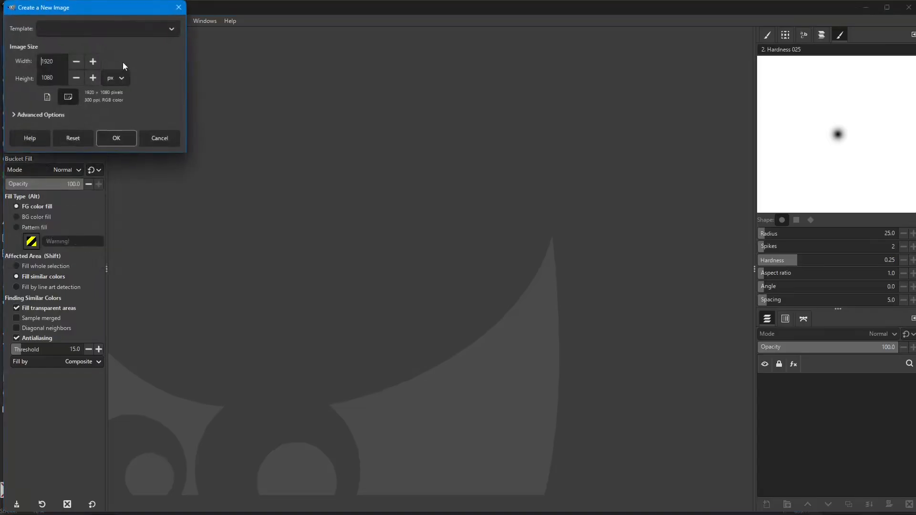
left_click(116, 139)
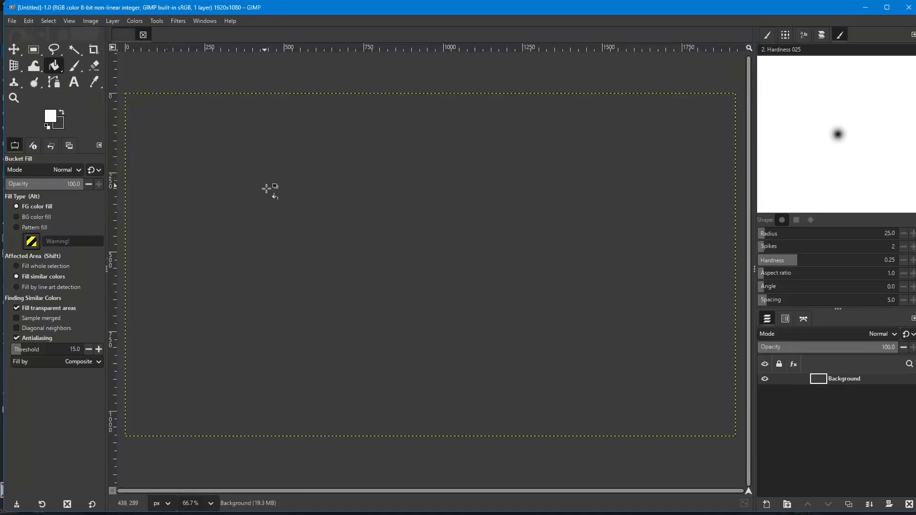
Check the Text tool's font list around Orbitron and Palatino Linotype for an Oswald entry.
left_click(74, 82)
left_click(225, 194)
key("Escape")
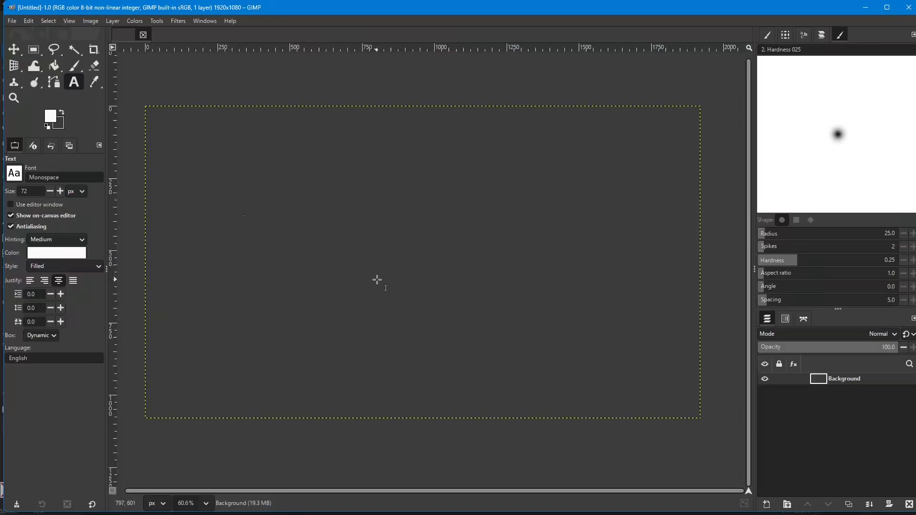
left_click(13, 180)
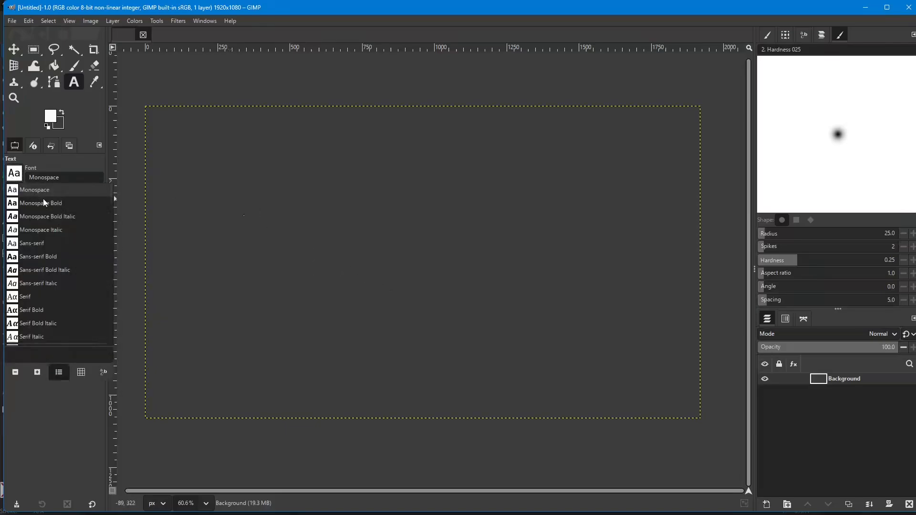
scroll(55, 230, "down", 10)
scroll(59, 231, "down", 10)
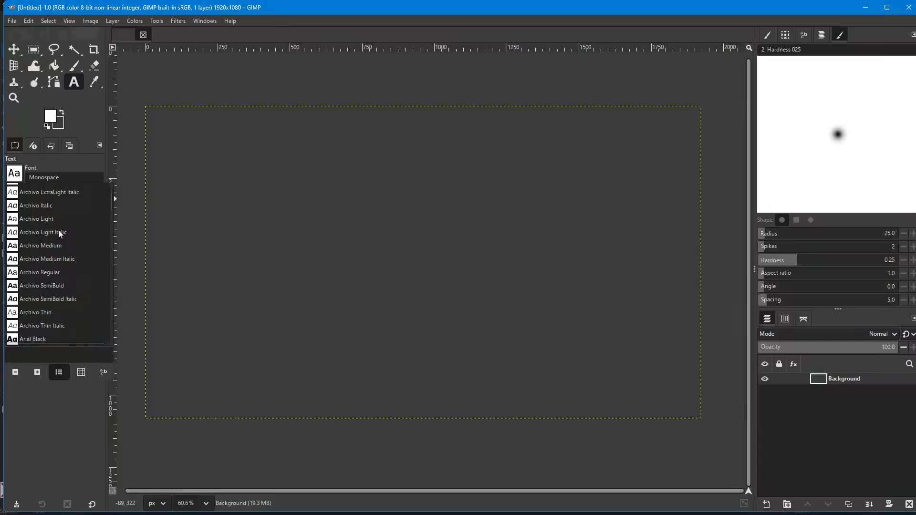
left_click_drag(111, 208, 96, 298)
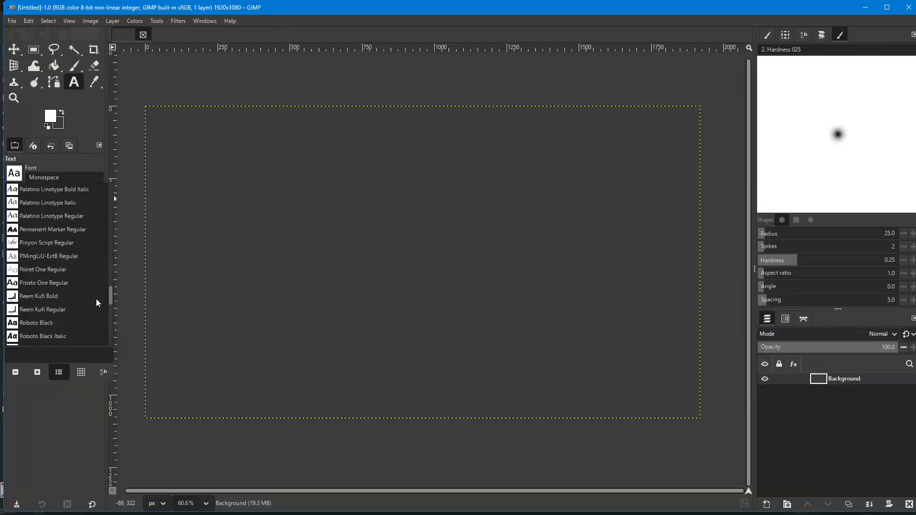
scroll(70, 277, "down", 5)
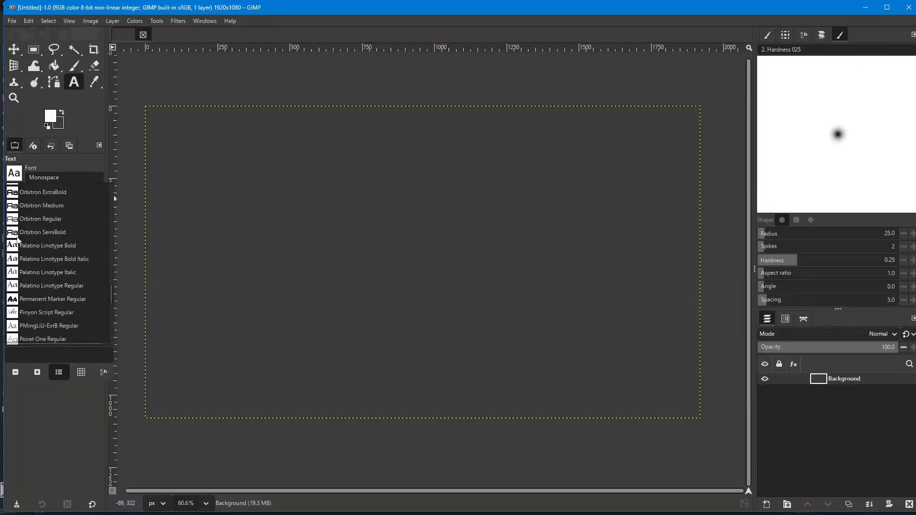
scroll(21, 243, "up", 1)
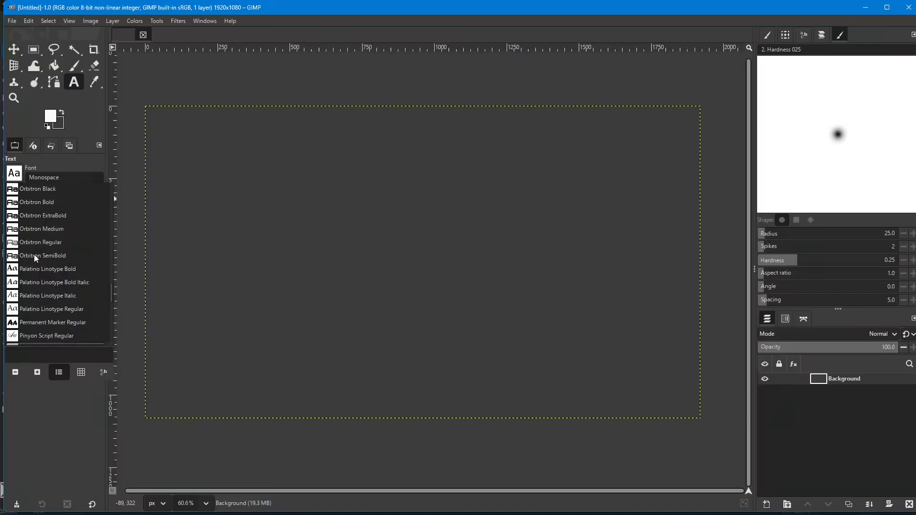
scroll(50, 215, "up", 1)
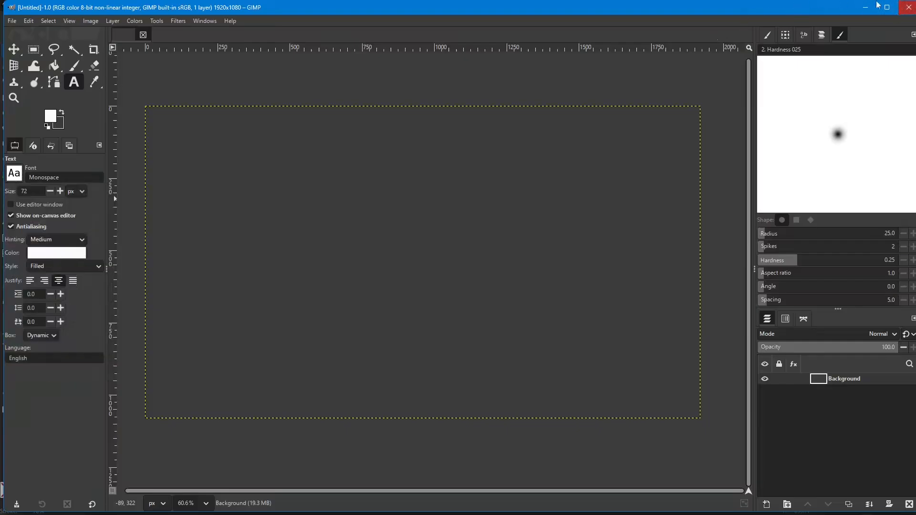
Close GIMP, and close Inkscape without saving its document.
left_click(909, 7)
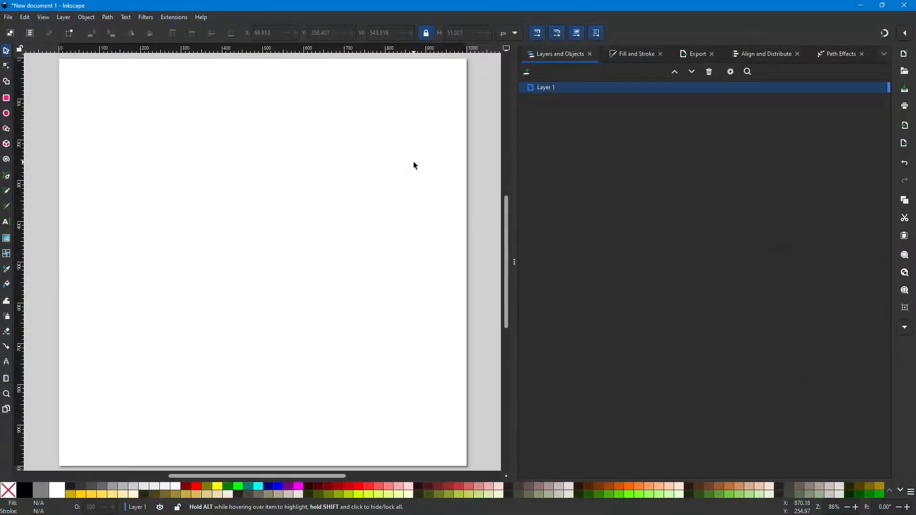
left_click(905, 9)
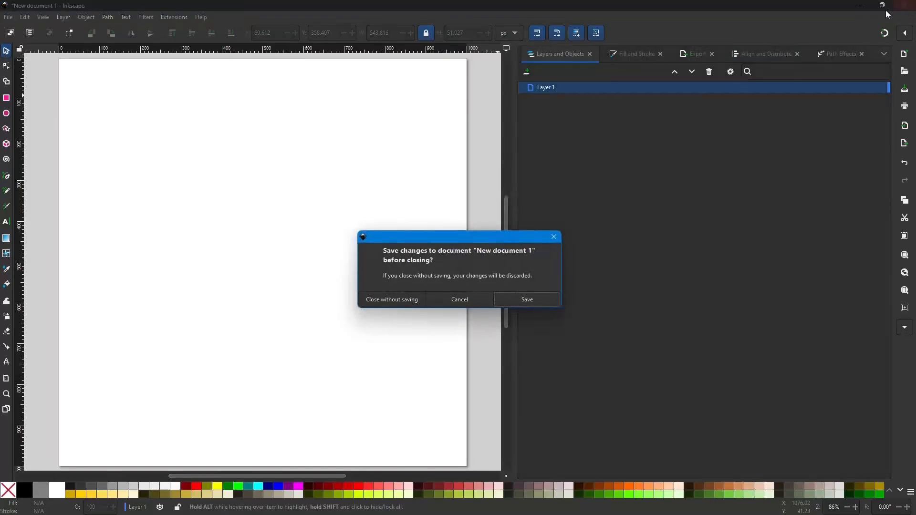
left_click(382, 301)
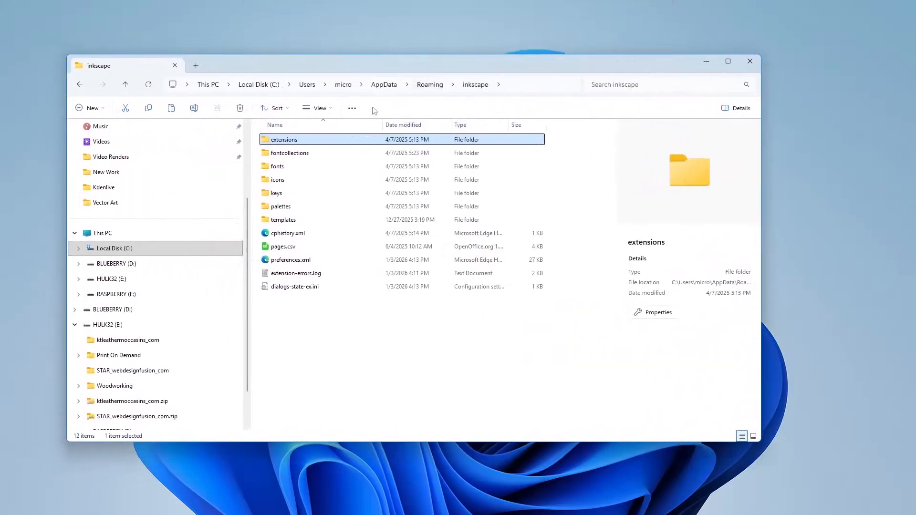
Show the full path of the AppData\Roaming\inkscape folder in File Explorer, and open its fonts subfolder.
left_click(513, 84)
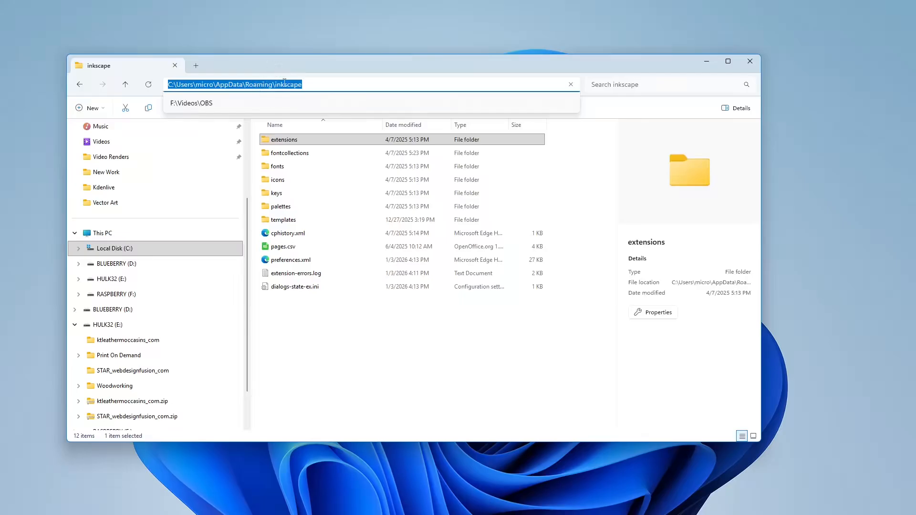
left_click(318, 367)
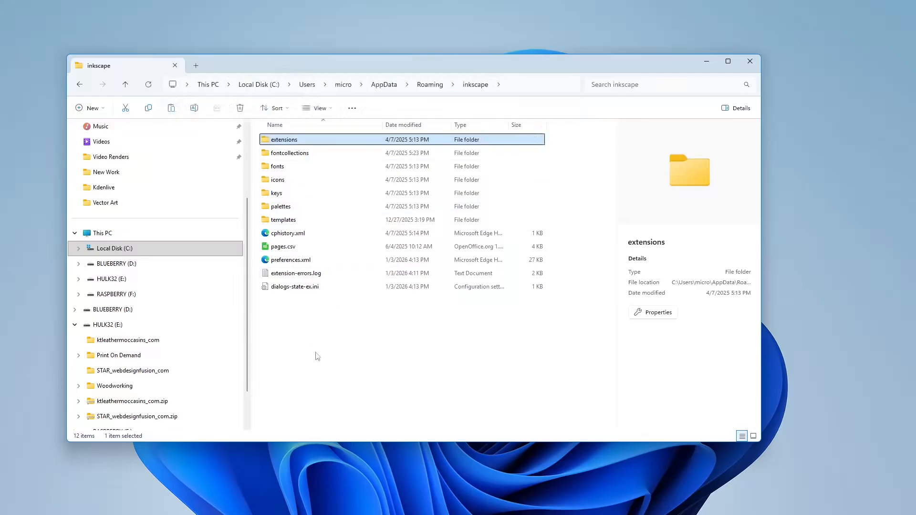
left_click(285, 167)
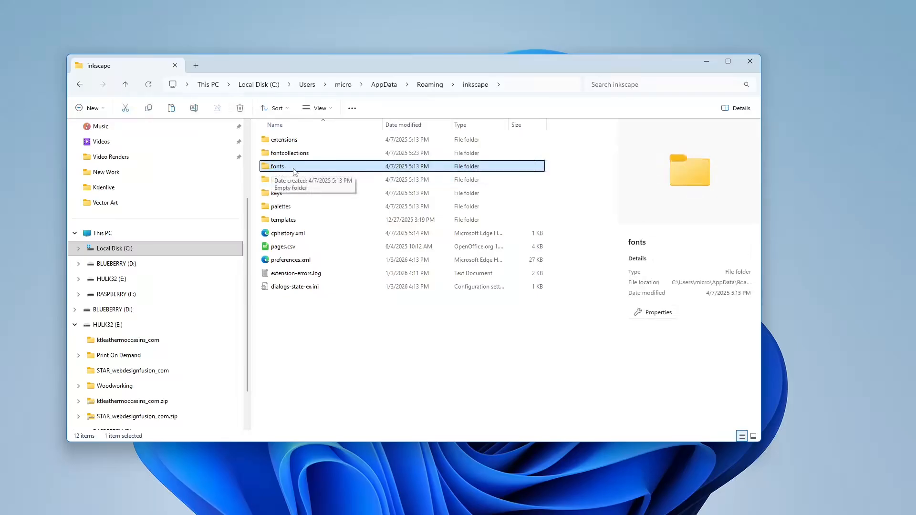
double_click(307, 169)
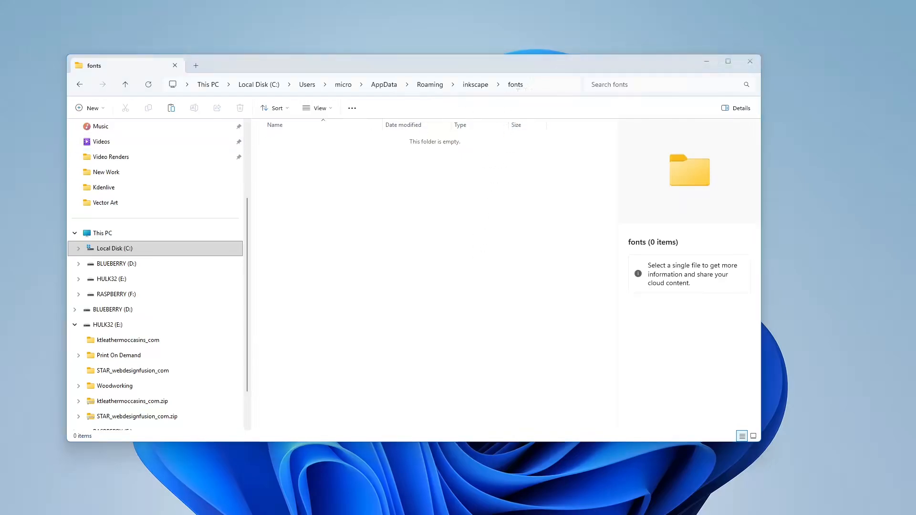
Copy Oswald-VariableFont_wght.ttf into Inkscape's fonts folder, keeping the original file in place, and close File Explorer.
left_click_drag(72, 229, 394, 237)
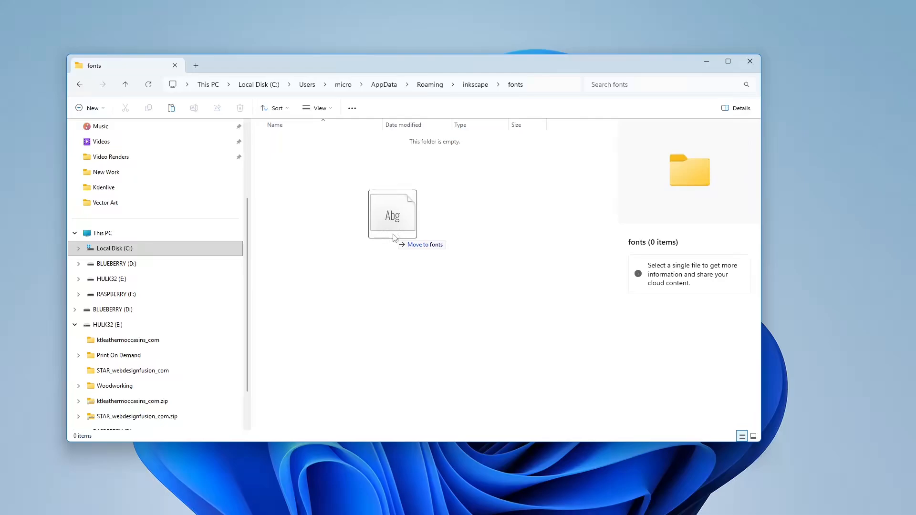
left_click_drag(394, 237, 395, 237)
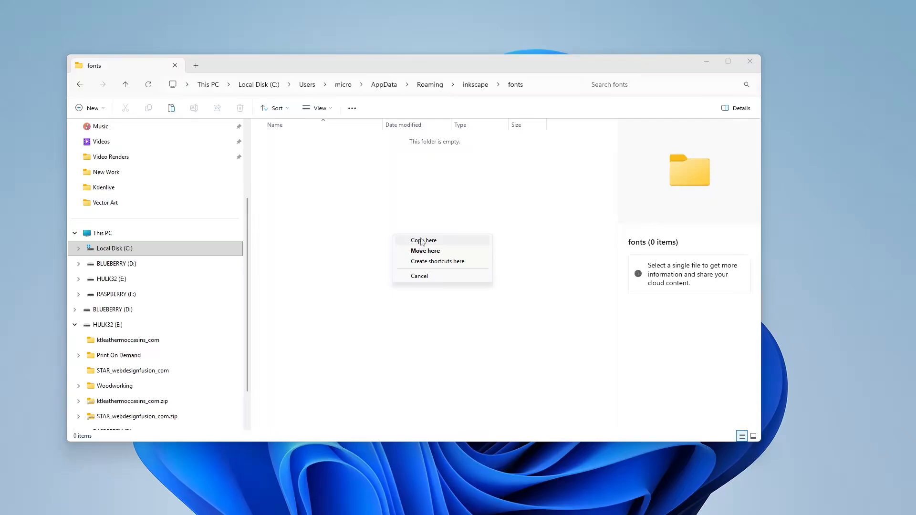
left_click(421, 241)
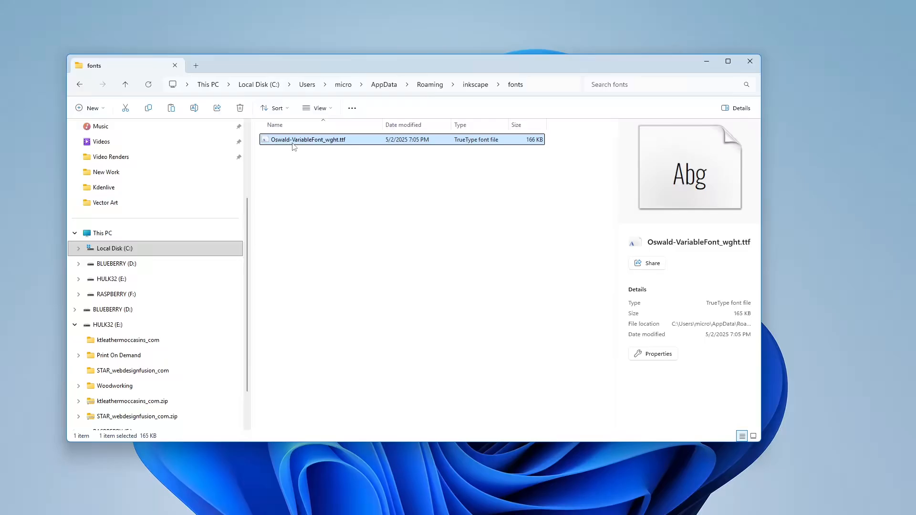
mouse_move(288, 146)
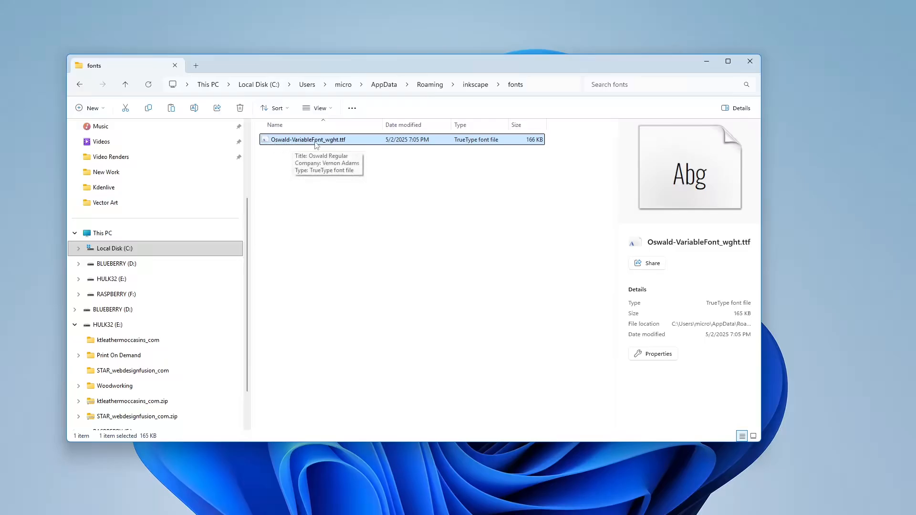
left_click(412, 200)
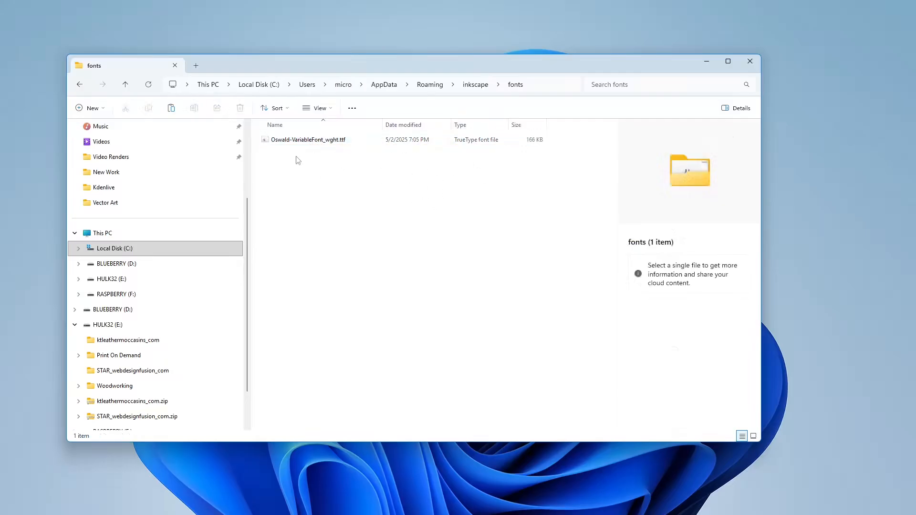
mouse_move(334, 145)
left_click(752, 64)
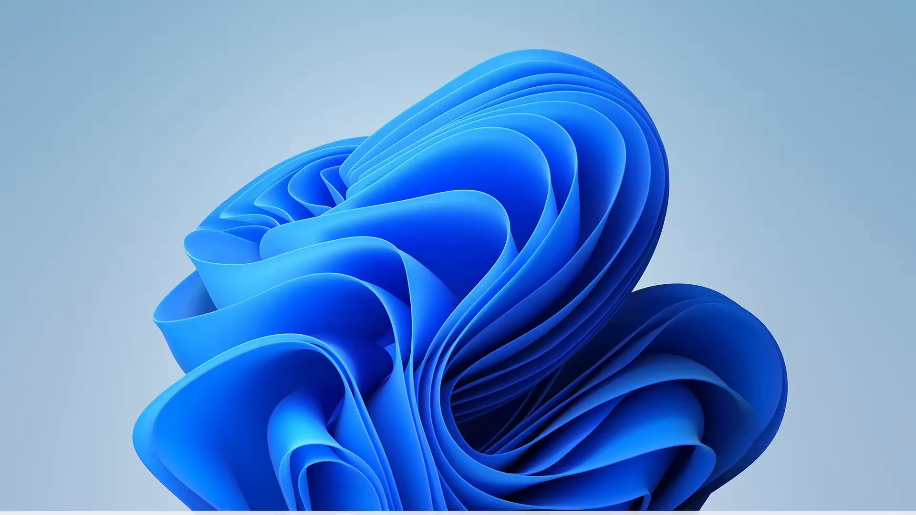
Launch Inkscape and add the text "TEST TEXT" to the page of the new document.
mouse_move(466, 507)
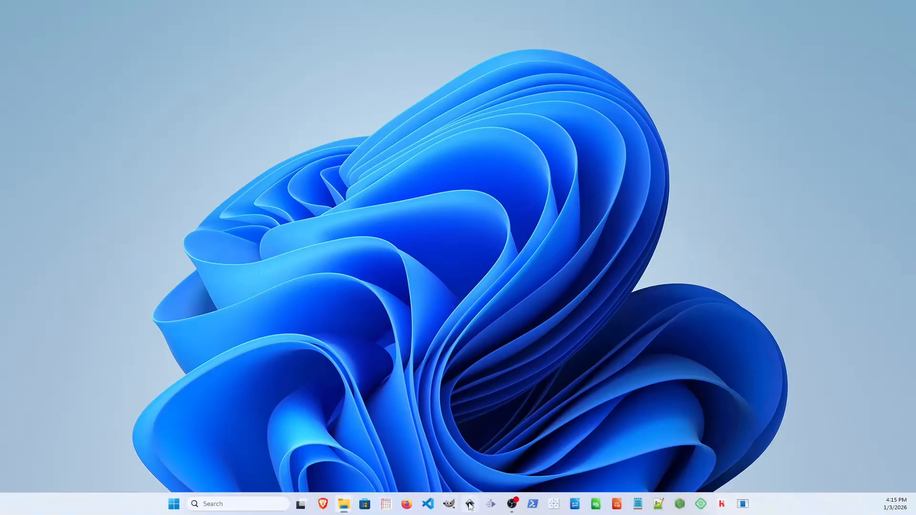
left_click(470, 505)
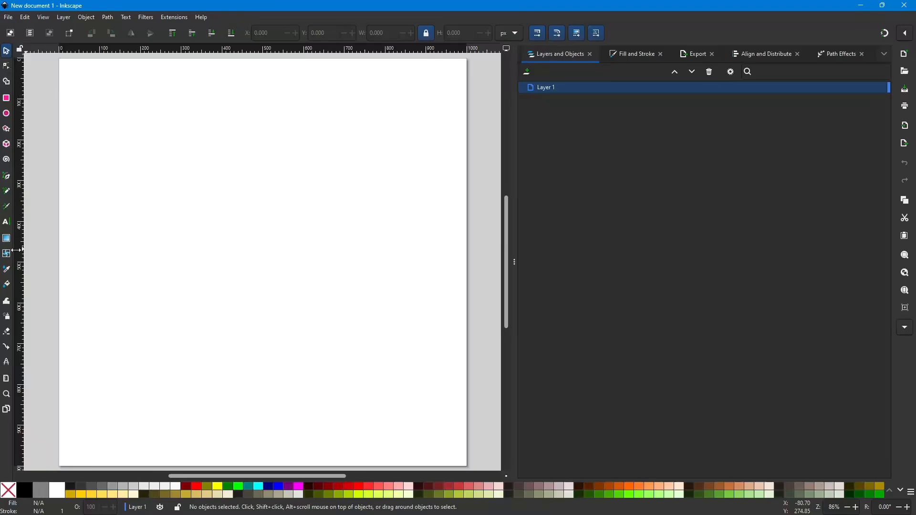
left_click(6, 221)
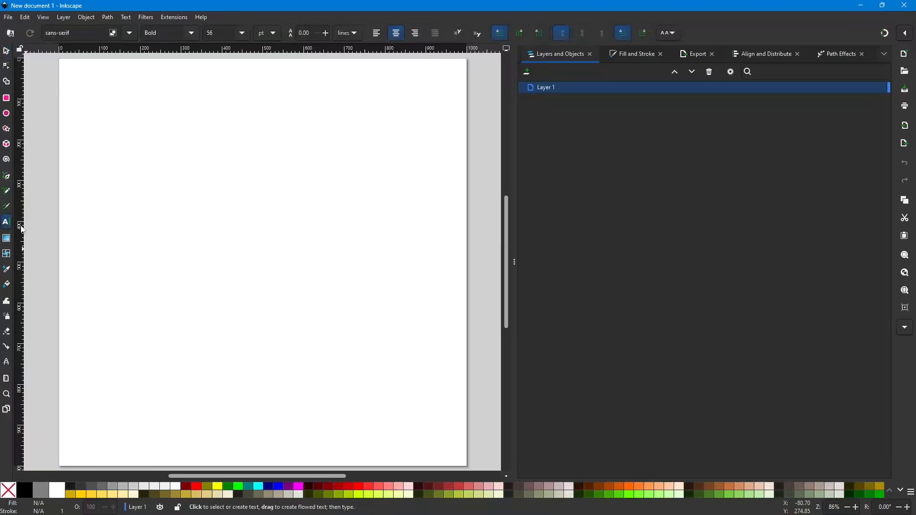
left_click(194, 246)
type("TEST")
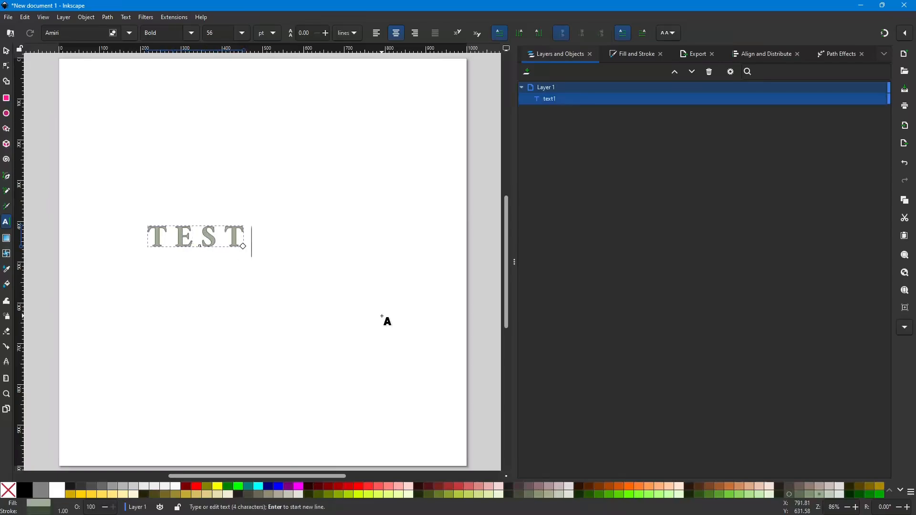
type(" TEXT")
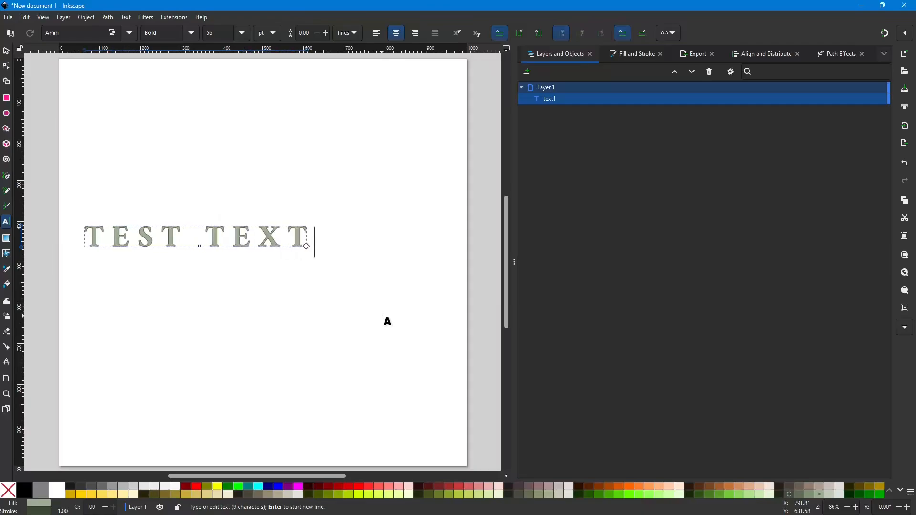
key("shift+Left")
key("shift+Left")
key("shift+Left")
key("shift+Left")
key("shift+Left")
key("shift+Left")
key("shift+Left")
key("shift+Left")
key("shift+Left")
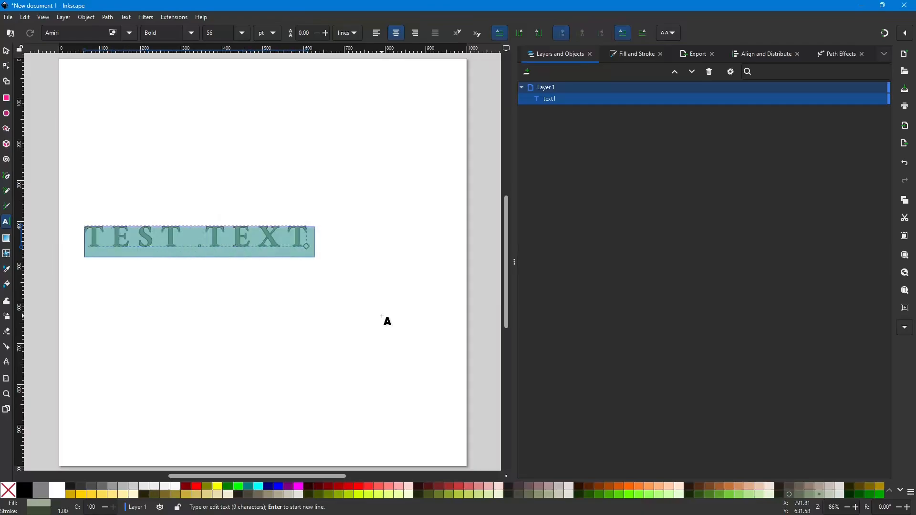
key("shift+Right")
key("shift+Right")
key("shift+Right")
key("shift+Right")
key("shift+Right")
key("shift+Right")
key("shift+Right")
key("shift+Right")
key("shift+Right")
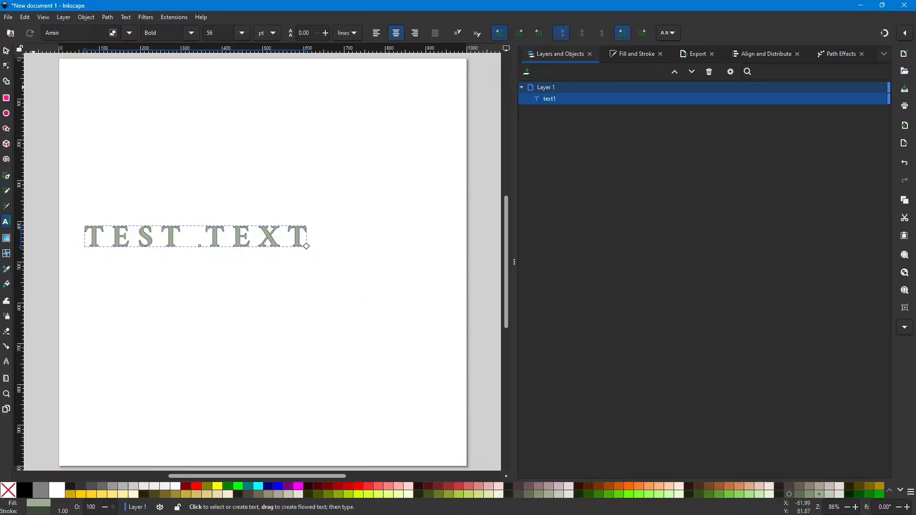
Move the "TEST TEXT" object to about the middle of the page, near X 231 and Y 444 px.
left_click(8, 53)
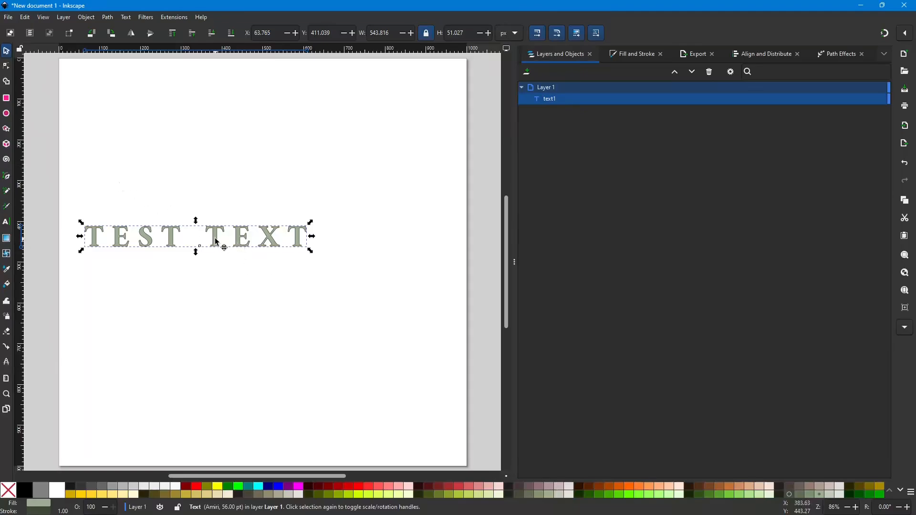
left_click_drag(217, 243, 295, 256)
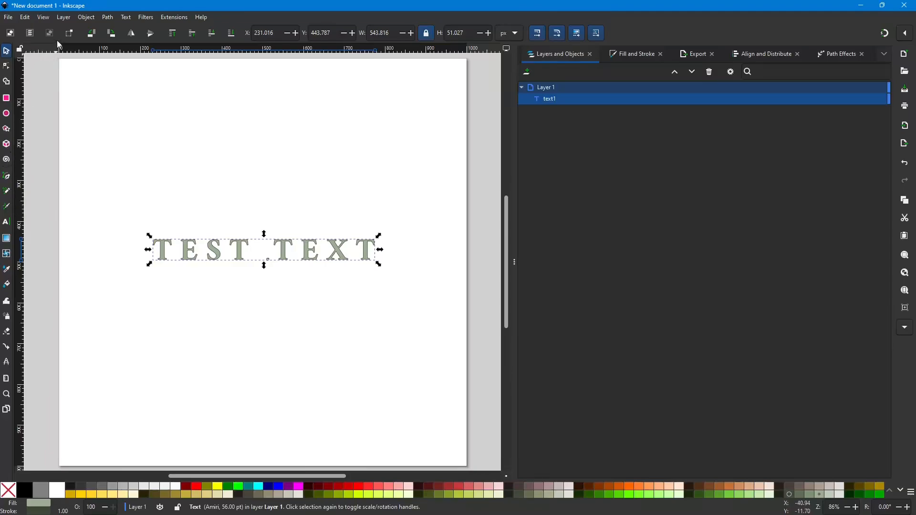
Set the font family of the "TEST TEXT" object to Oswald, and close Inkscape without saving the document.
left_click(6, 222)
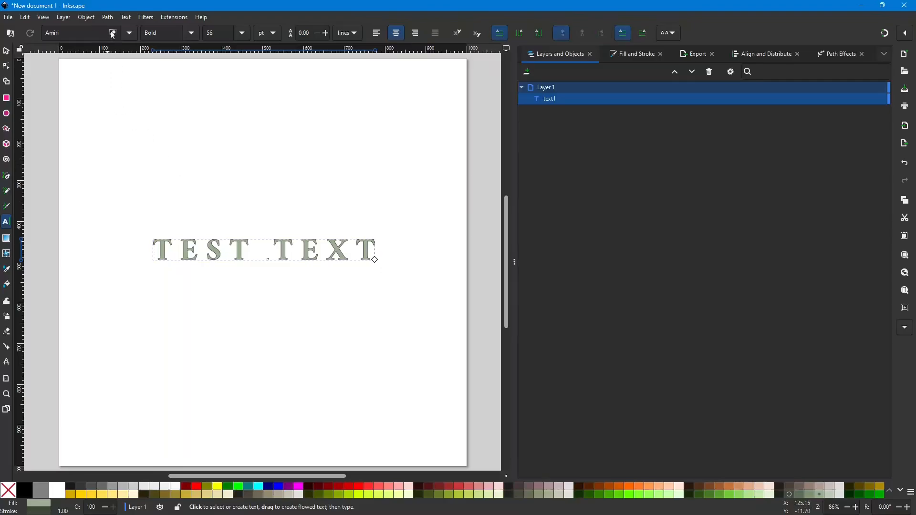
left_click(129, 32)
key("Escape")
scroll(111, 163, "down", 5)
scroll(110, 61, "up", 5)
left_click(127, 34)
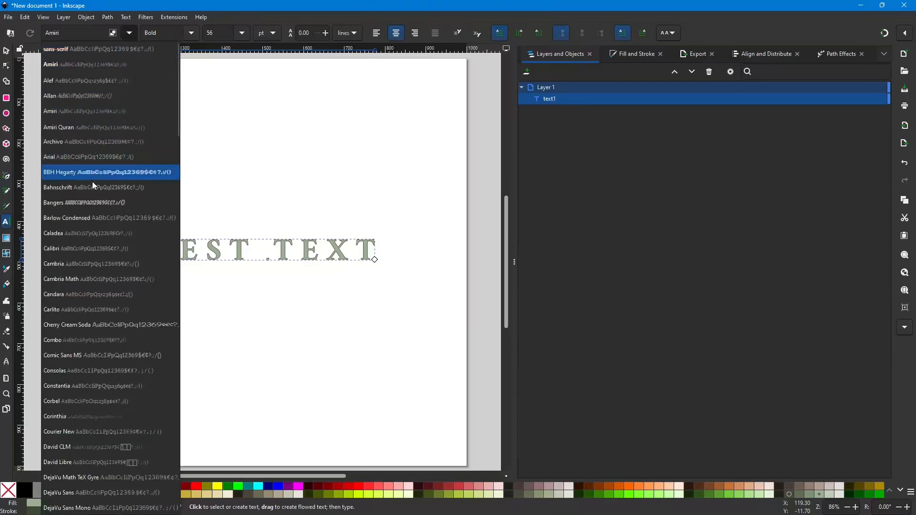
scroll(92, 182, "down", 10)
scroll(93, 185, "down", 15)
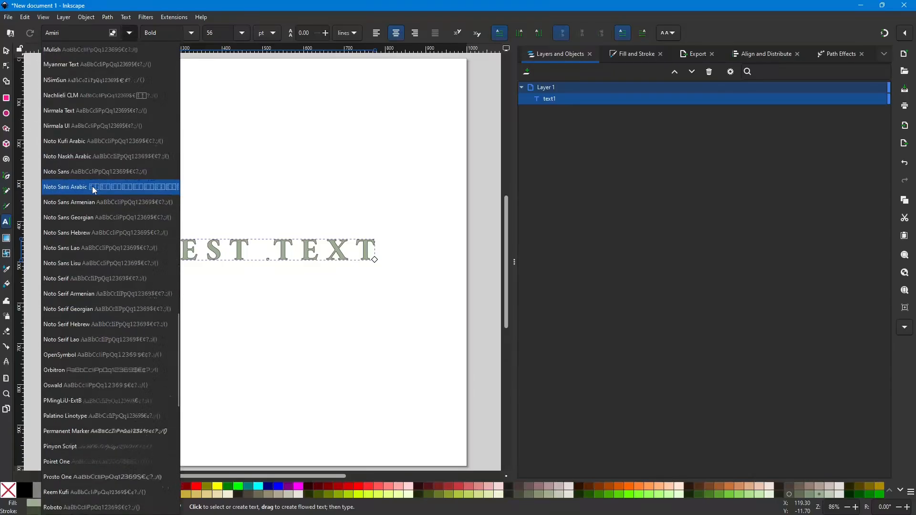
scroll(104, 217, "up", 3)
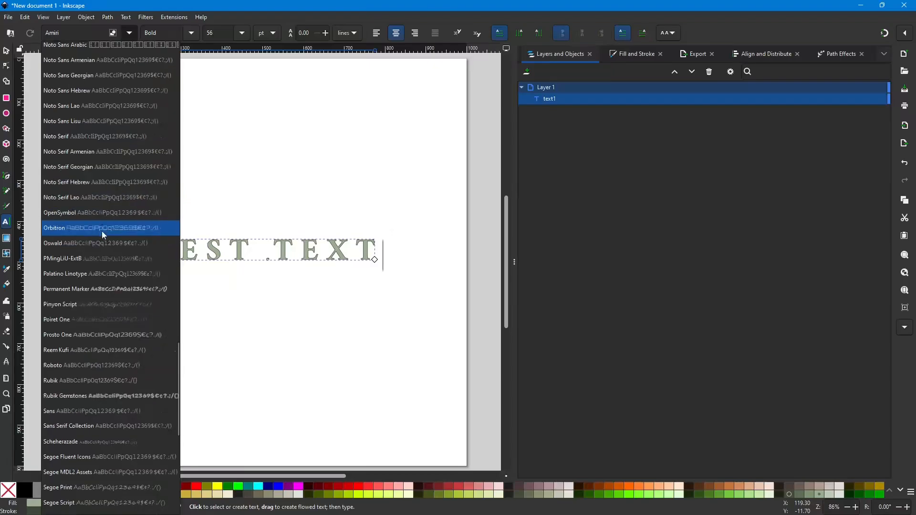
left_click(58, 242)
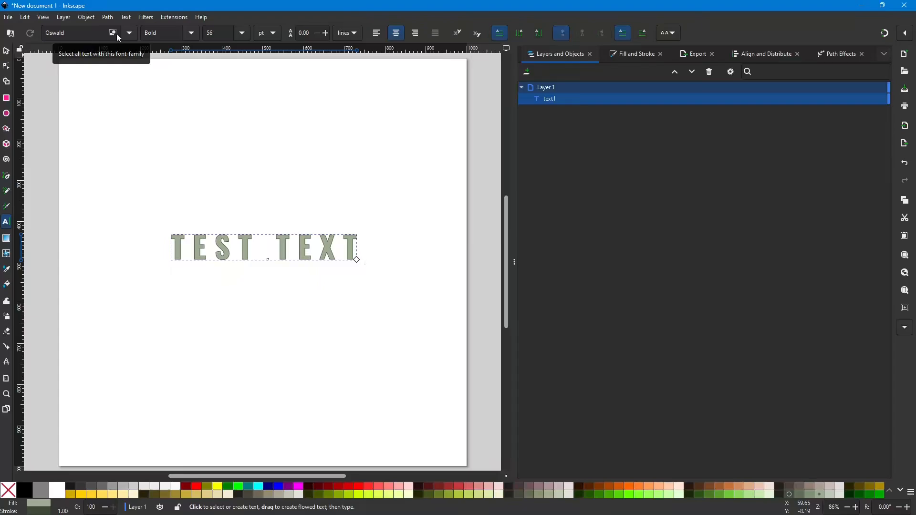
left_click(897, 5)
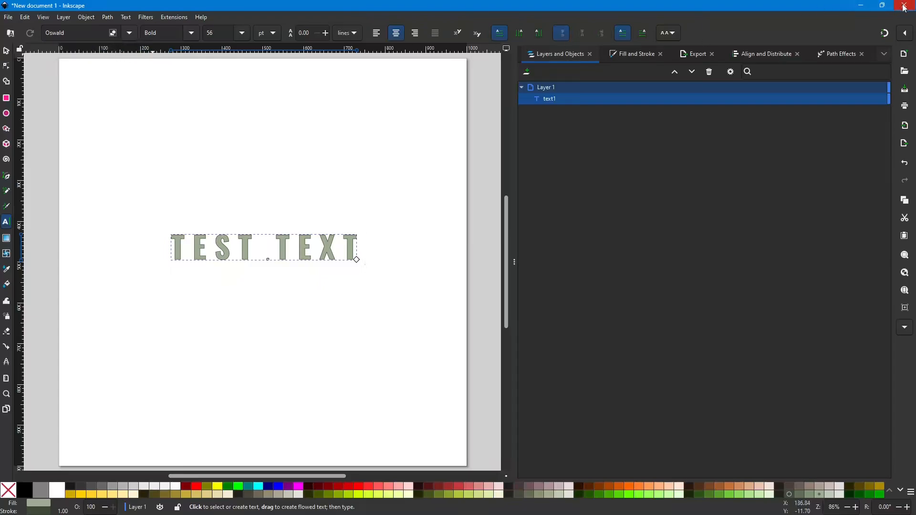
left_click(392, 300)
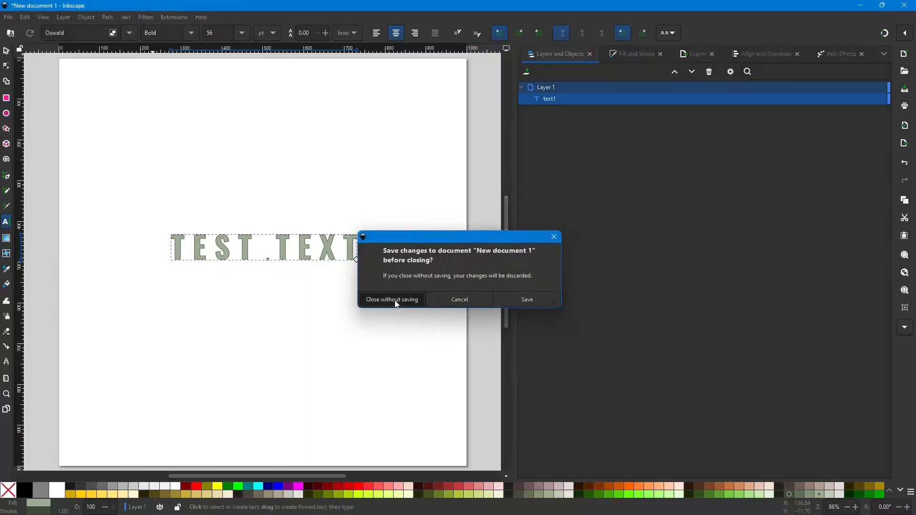
Launch GIMP and create a new 1920 × 1080 px image.
mouse_move(372, 513)
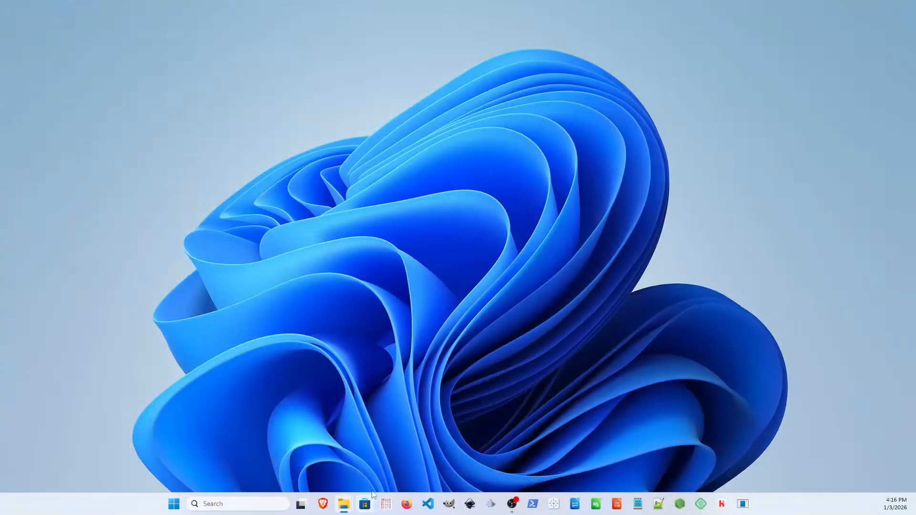
left_click(454, 507)
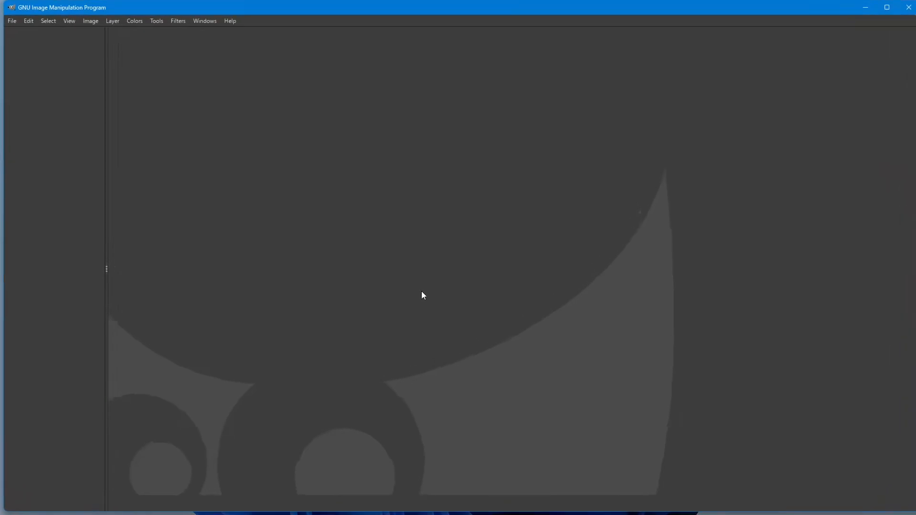
left_click(12, 21)
left_click(18, 32)
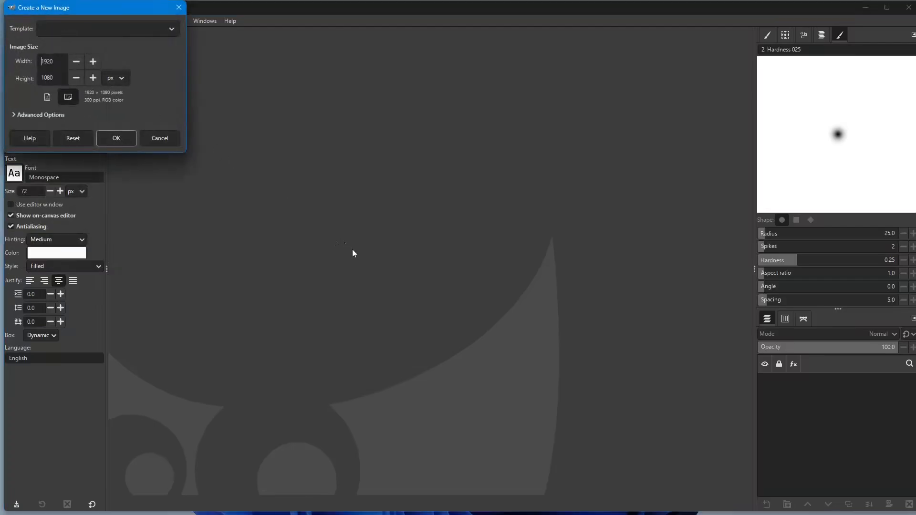
left_click(119, 138)
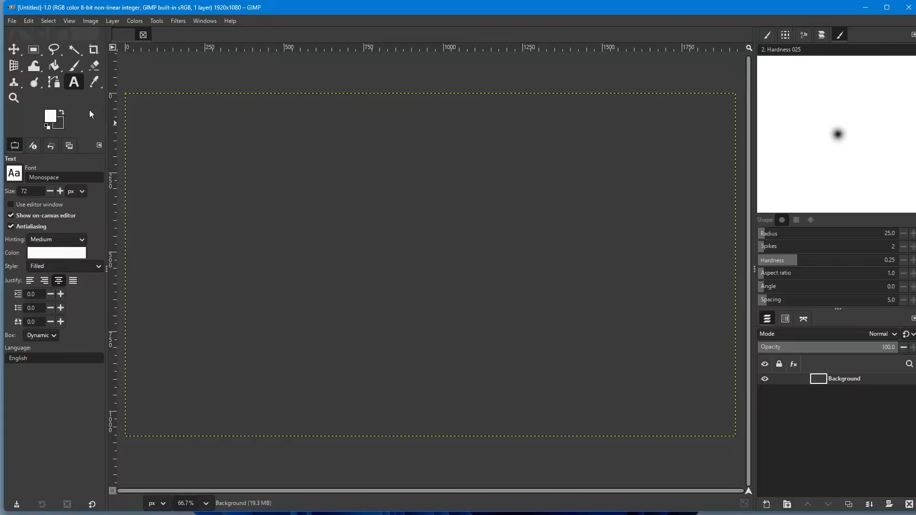
Look through the Text tool's font list around the Orbitron and Palatino Linotype entries for Oswald, and close GIMP.
left_click(14, 173)
scroll(60, 236, "down", 1)
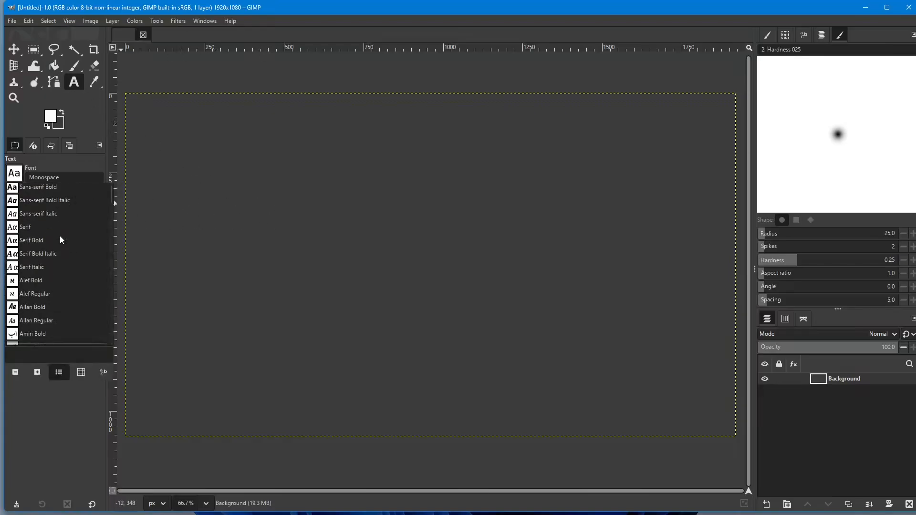
scroll(59, 236, "up", 2)
scroll(59, 235, "down", 3)
scroll(59, 236, "down", 6)
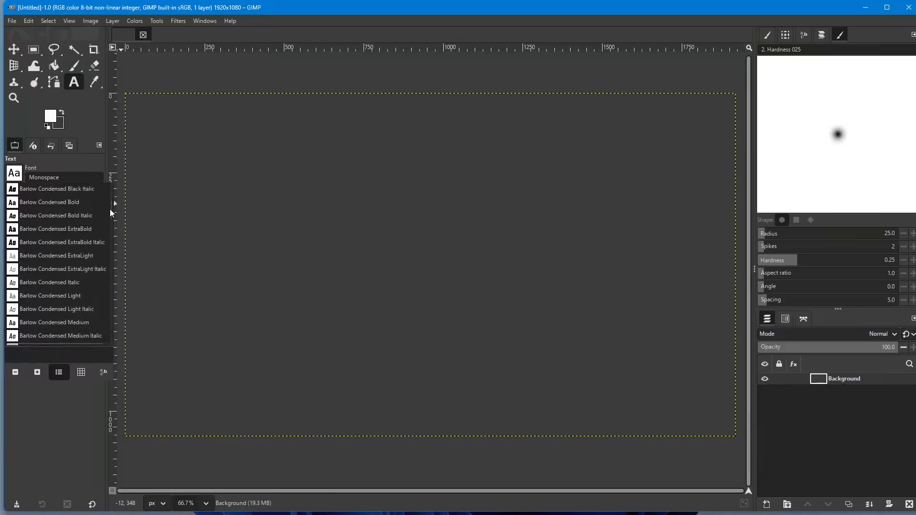
left_click_drag(109, 209, 94, 290)
scroll(94, 290, "down", 10)
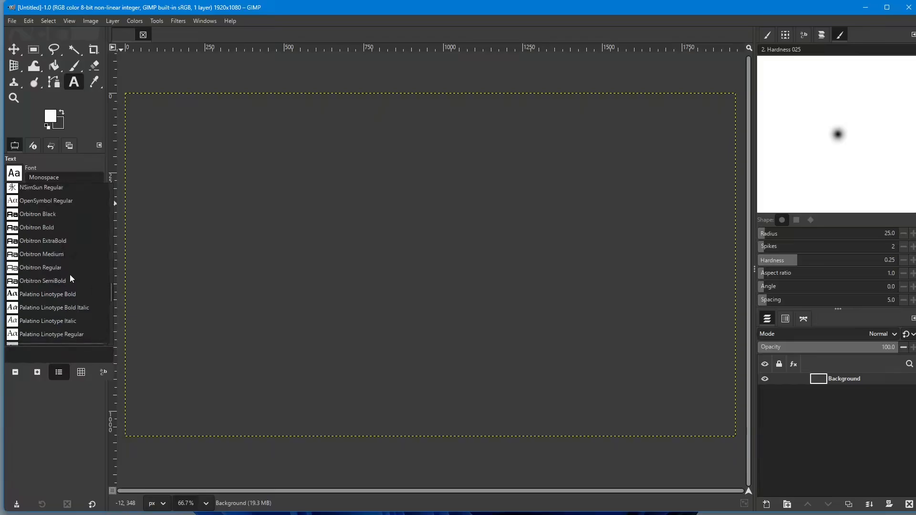
scroll(71, 276, "up", 1)
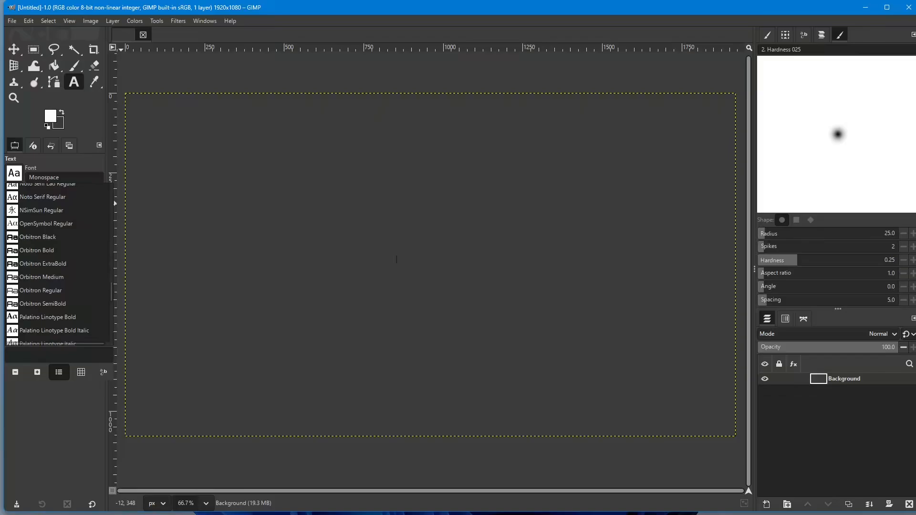
left_click(905, 7)
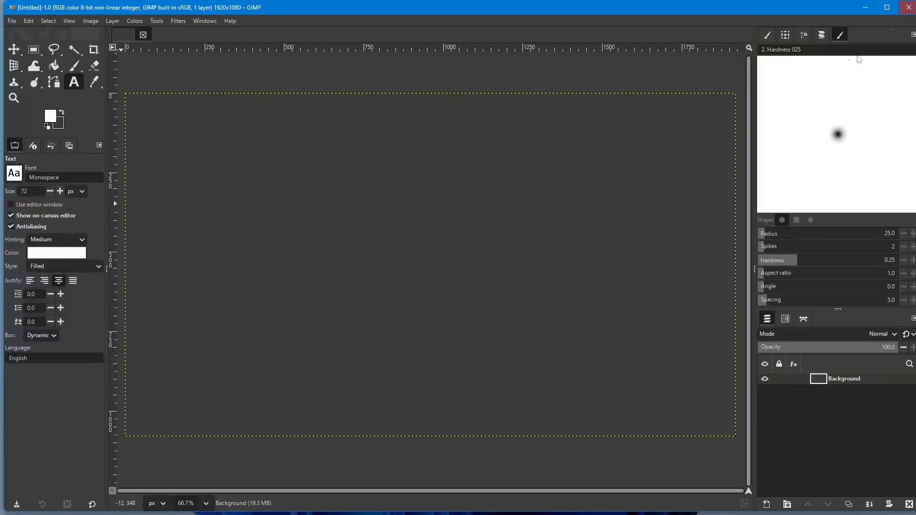
left_click(907, 8)
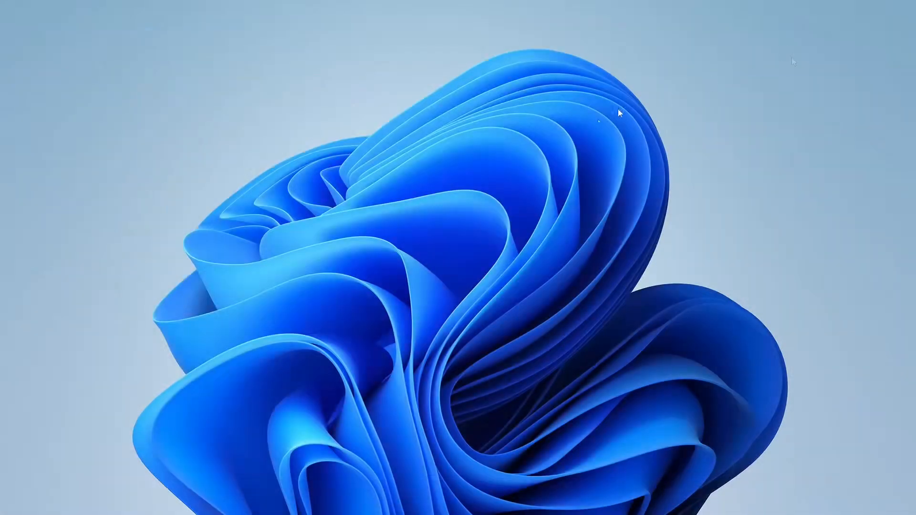